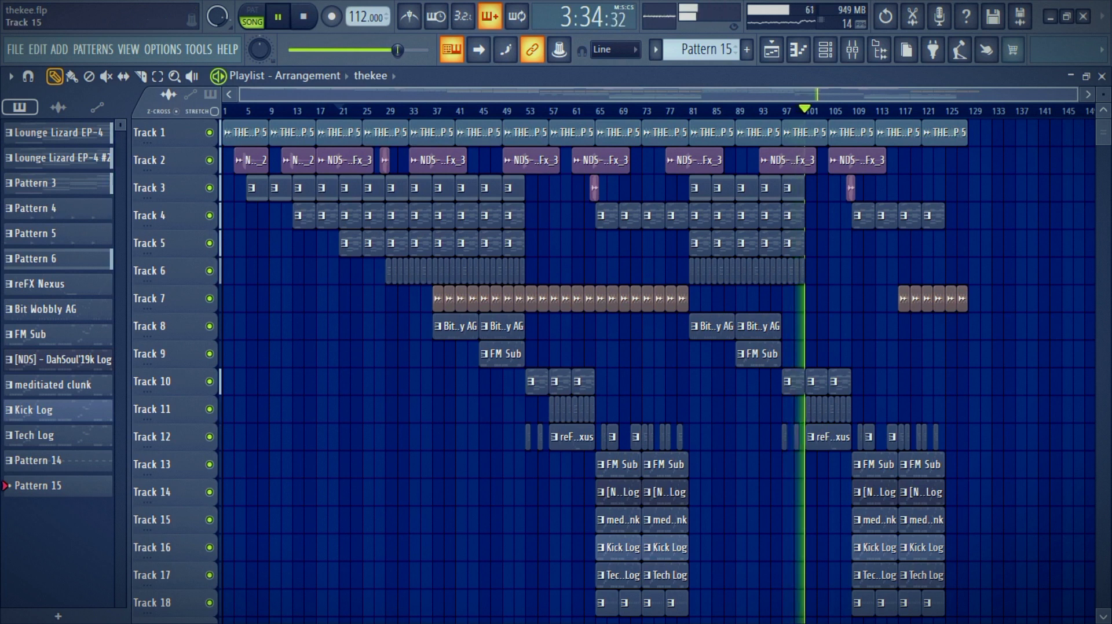
# Solo Track 1 in the playlist to hear the THEKE LOOP 5 clips on their own, ending with playback stopped
pyautogui.scroll(-1, 863, 299)
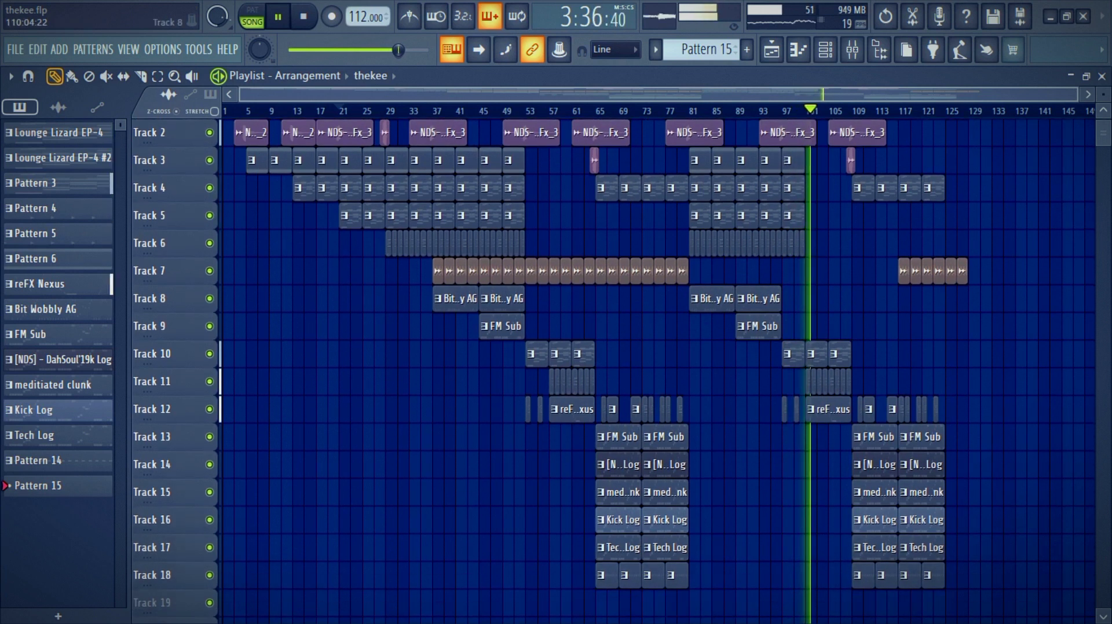
pyautogui.scroll(1, 863, 298)
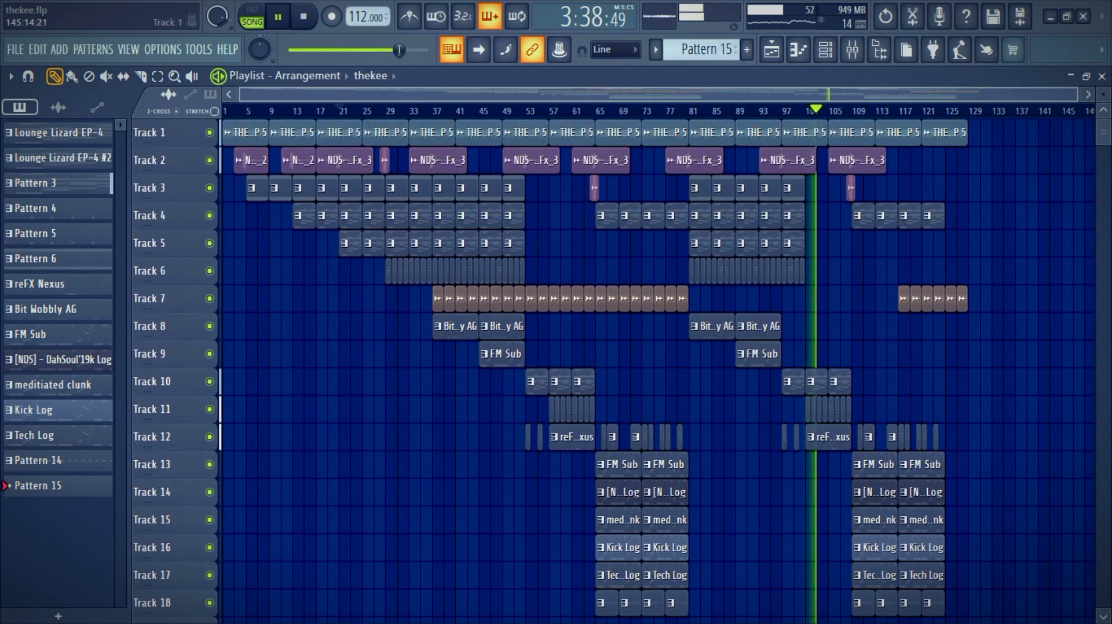
pyautogui.scroll(1, 1061, 211)
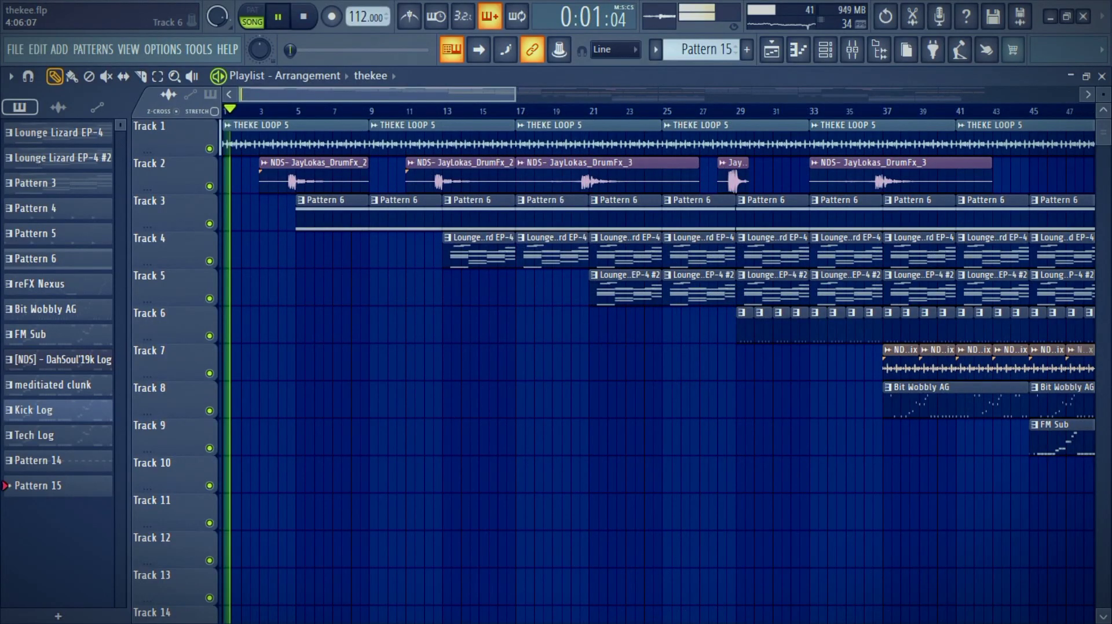
pyautogui.rightClick(209, 149)
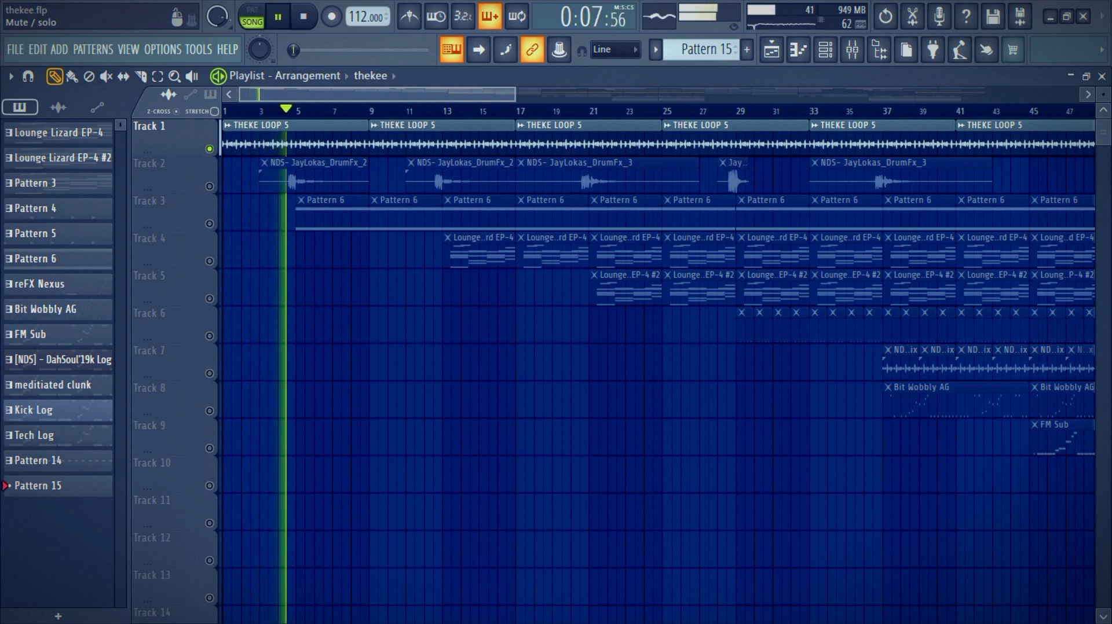
pyautogui.press('space')
# Solo Track 2 and play its JayLokas_DrumFx clips alone, ending with playback stopped
pyautogui.rightClick(209, 186)
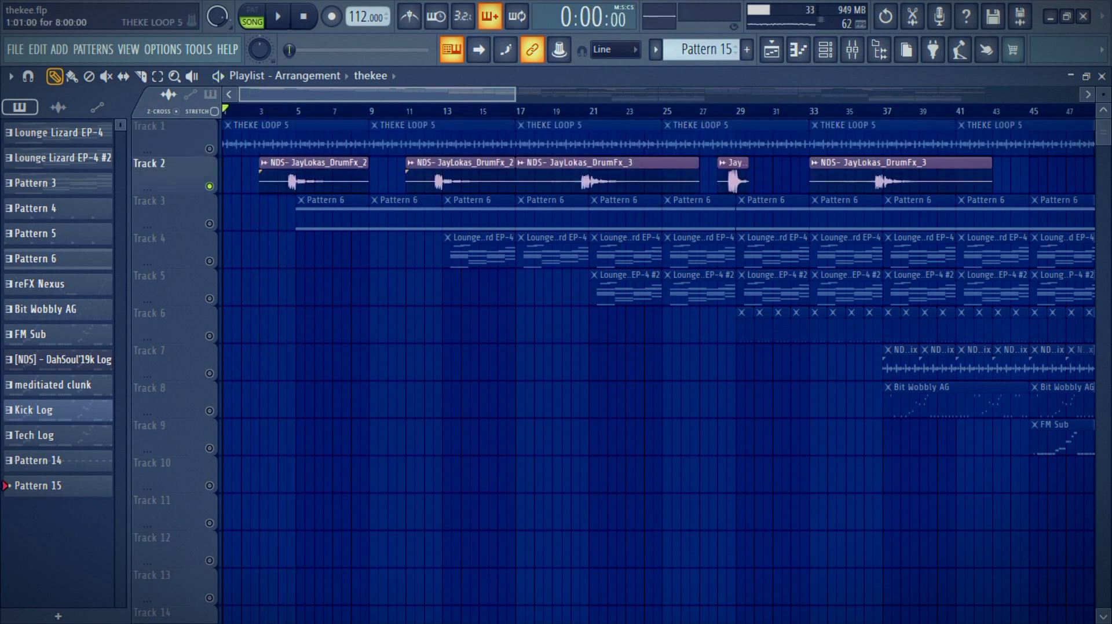
pyautogui.press('space')
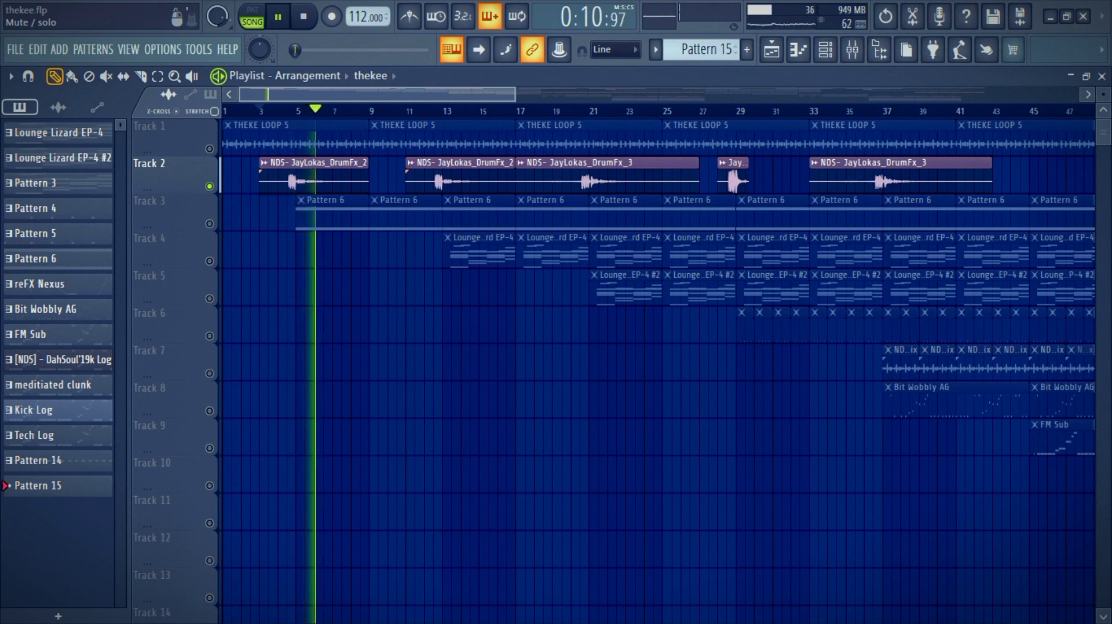
pyautogui.press('space')
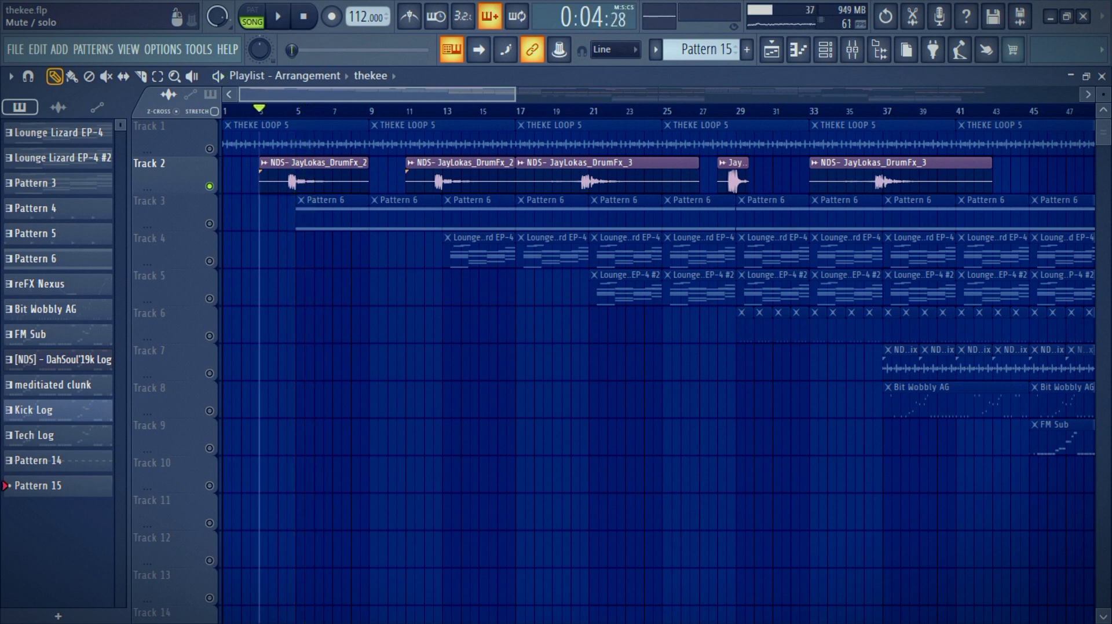
# Solo Track 3, set the playhead to bar 5, and play Pattern 6 while viewing its notes in the piano roll
pyautogui.rightClick(210, 224)
pyautogui.click(296, 110)
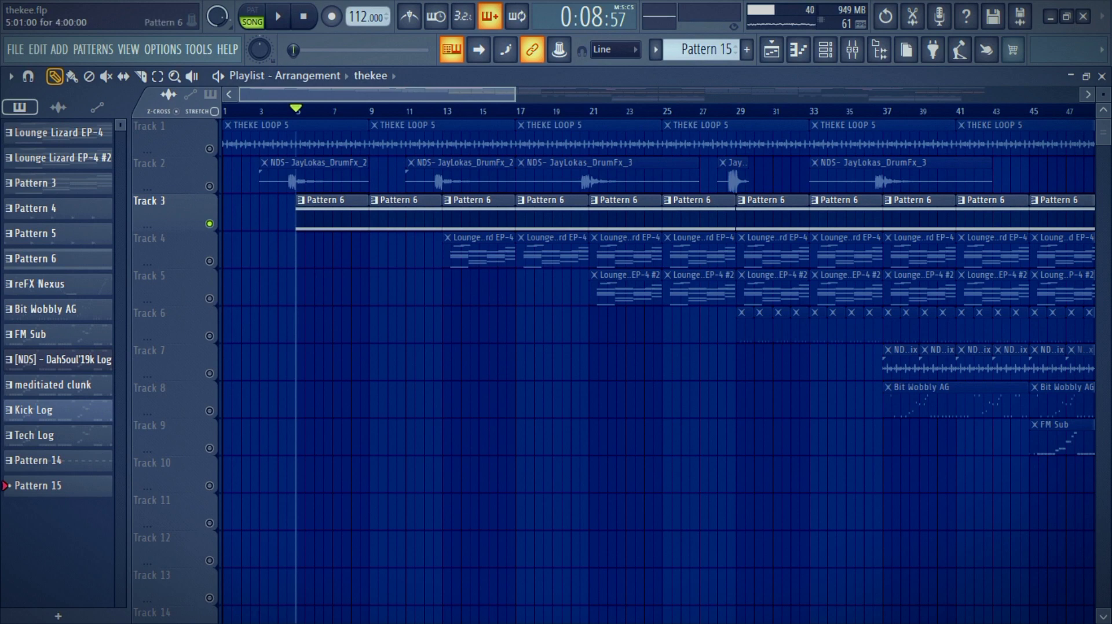
pyautogui.click(333, 215)
pyautogui.press('F7')
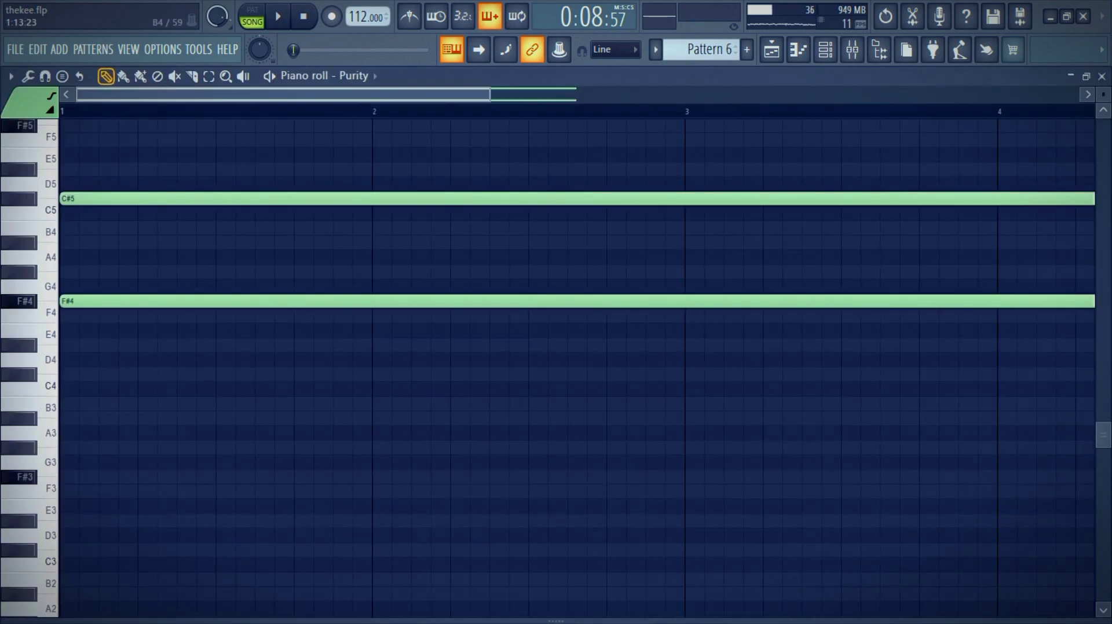
pyautogui.press('space')
pyautogui.press('pagedown')
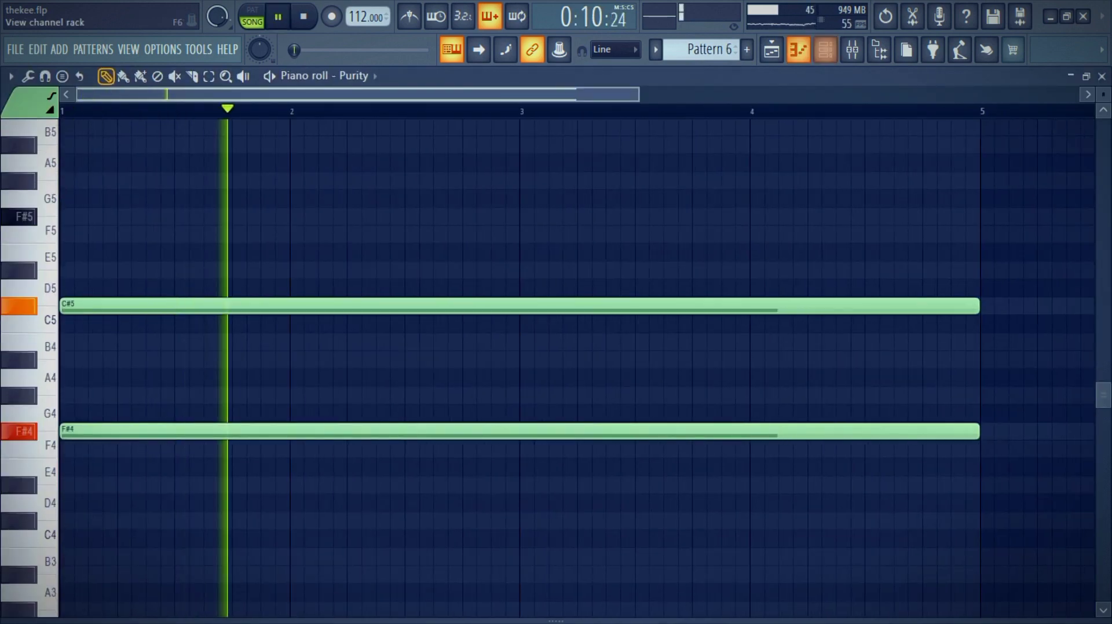
# Inspect the preset loaded in the Purity channel, then return to Pattern 6's notes in the piano roll
pyautogui.press('F6')
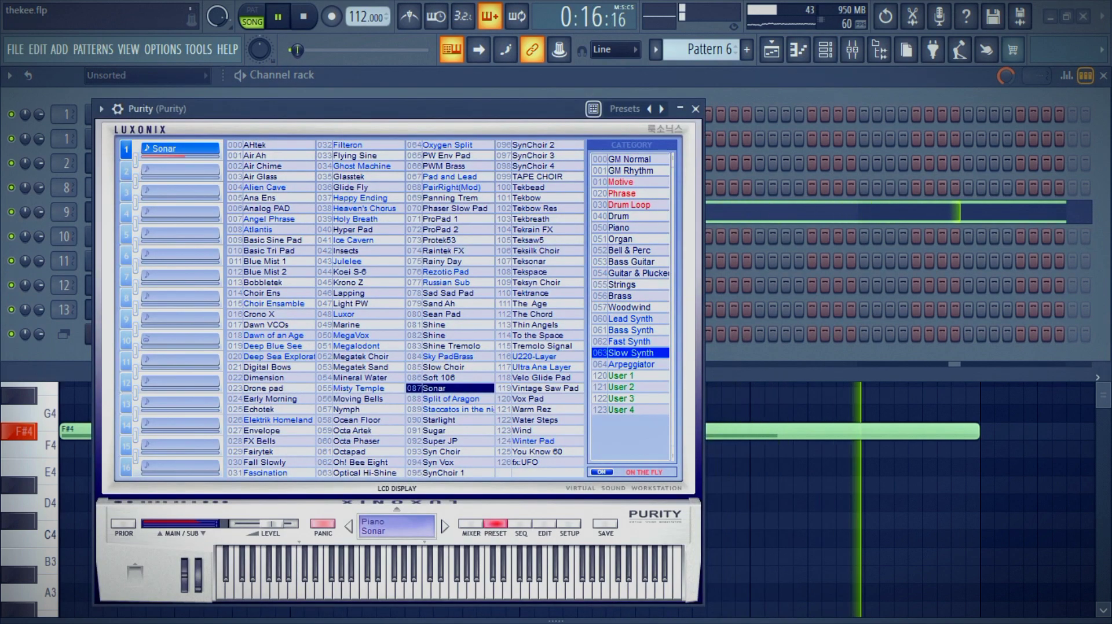
pyautogui.click(696, 109)
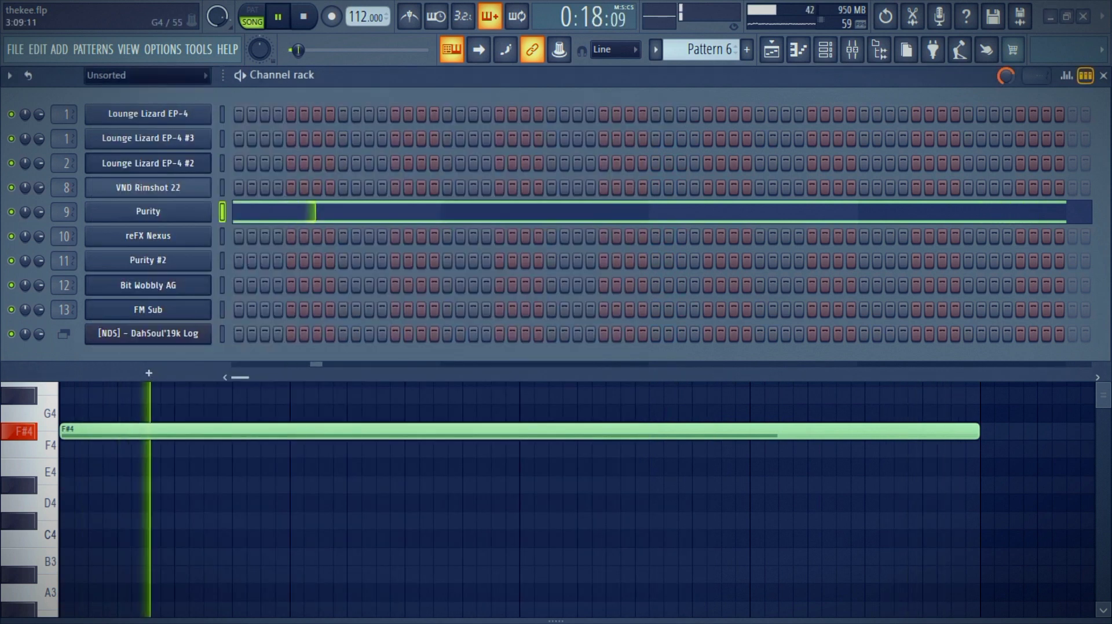
pyautogui.click(646, 214)
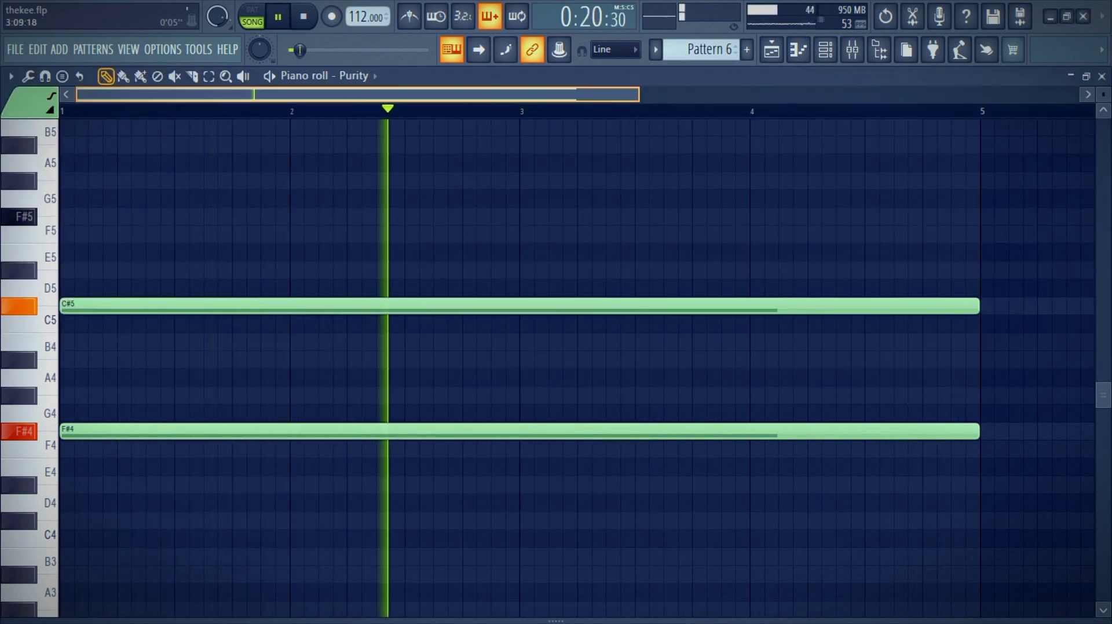
pyautogui.moveTo(639, 94); pyautogui.dragTo(785, 95)
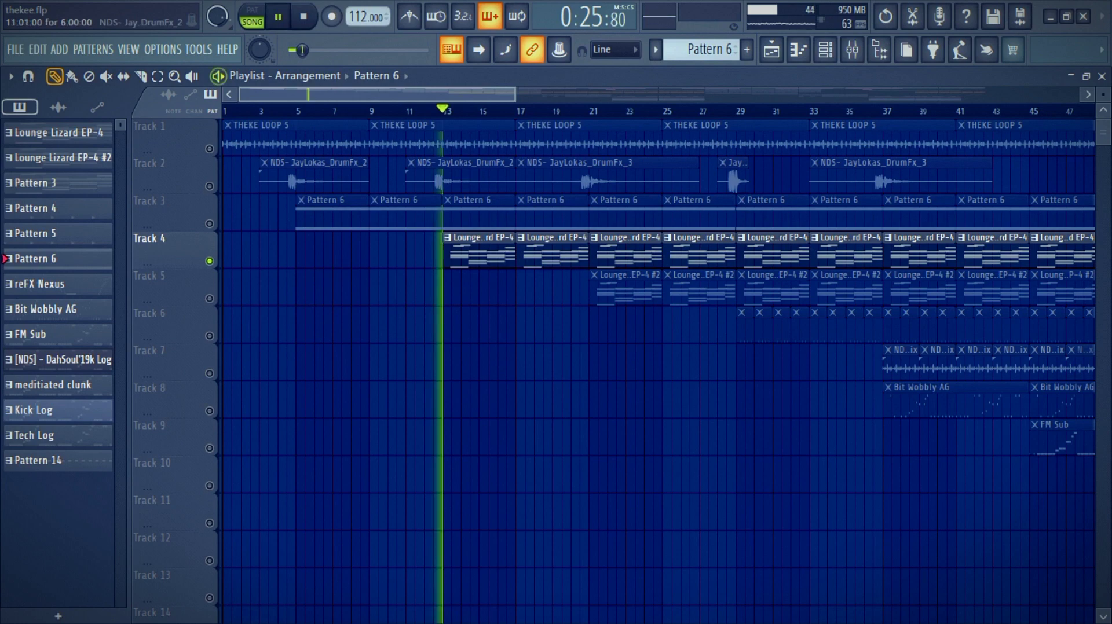
# Open the first Lounge Lizard EP-4 clip on Track 4 in the piano roll and examine its whole chord progression
pyautogui.doubleClick(481, 255)
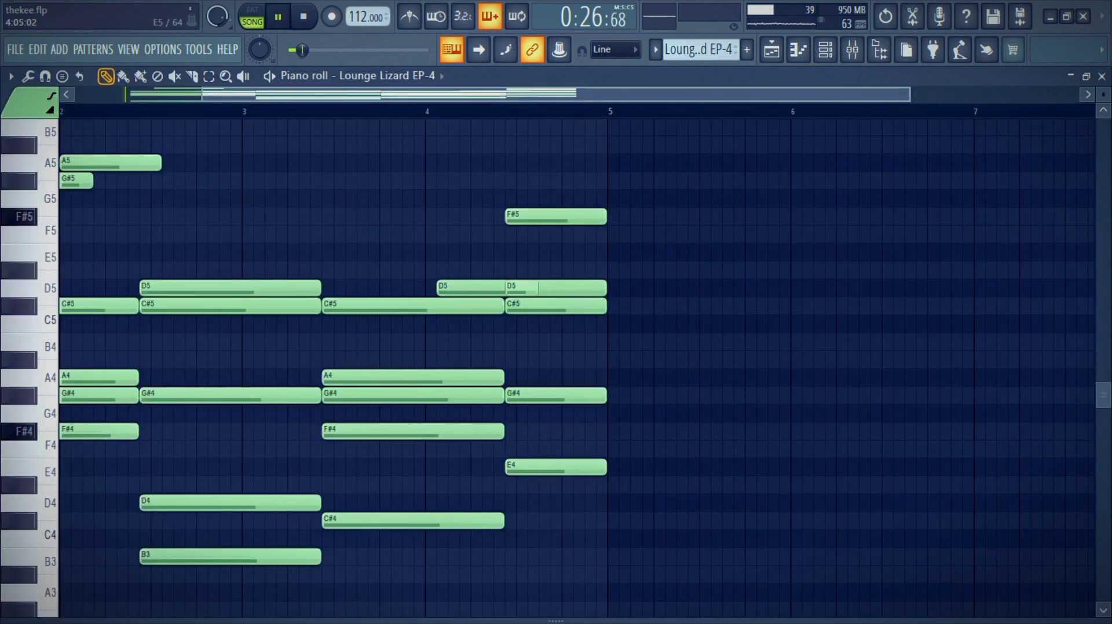
pyautogui.keyDown('ctrl'); pyautogui.rightClick(429, 199); pyautogui.keyUp('ctrl')
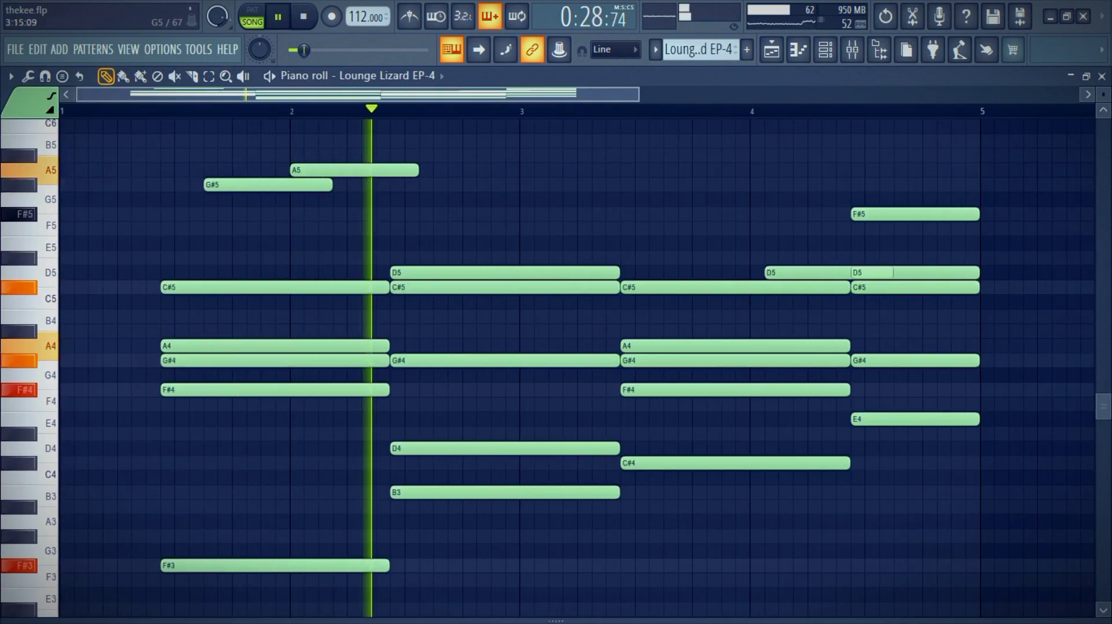
pyautogui.moveTo(639, 94); pyautogui.dragTo(796, 94)
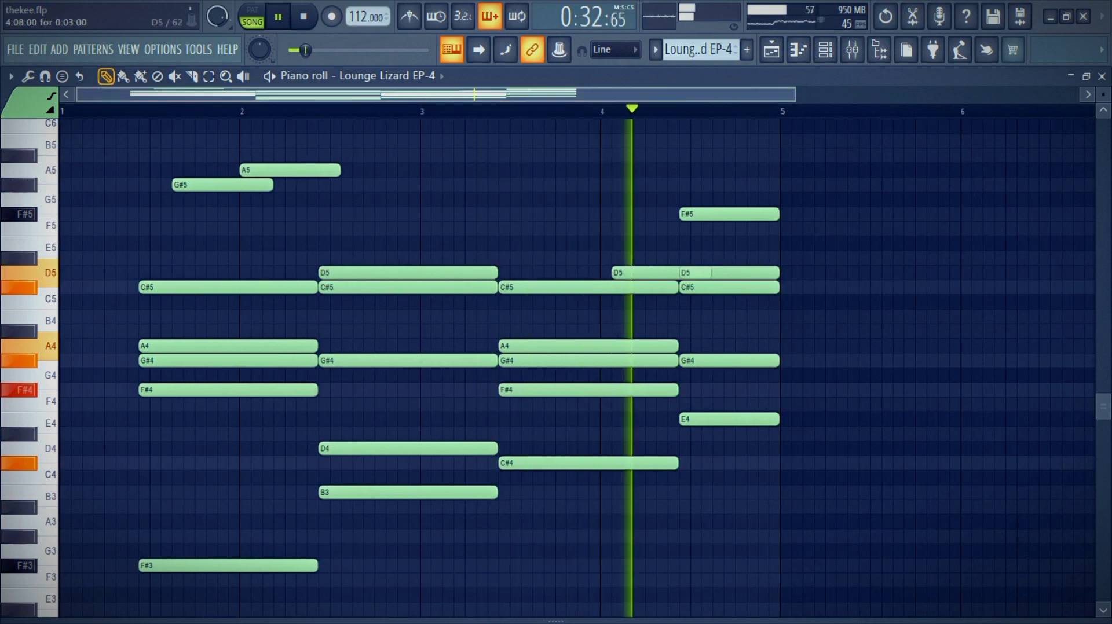
pyautogui.moveTo(778, 272); pyautogui.dragTo(804, 272)
pyautogui.keyDown('ctrl'); pyautogui.click(868, 248); pyautogui.keyUp('ctrl')
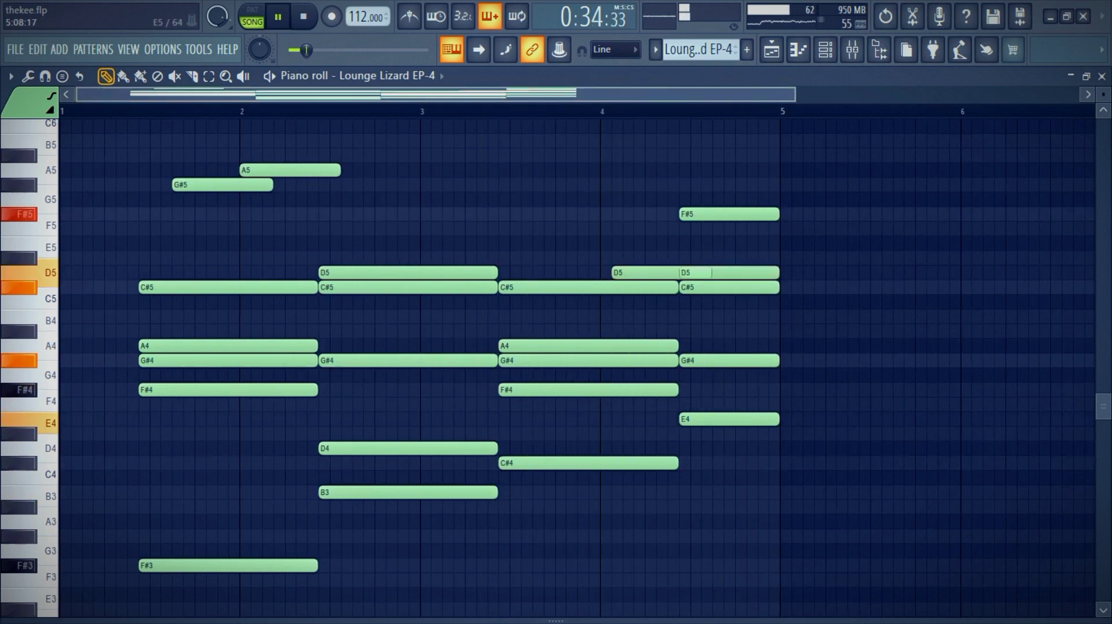
# Inspect the Lounge Lizard EP-4 #2 instrument's settings from the channel rack, then return to the playlist
pyautogui.press('F6')
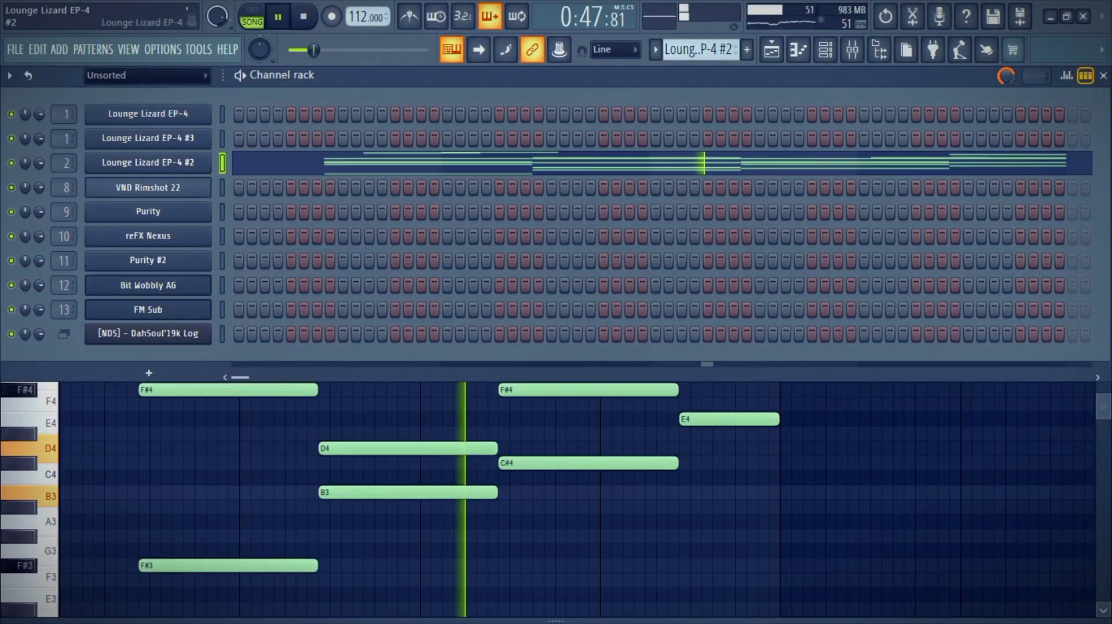
pyautogui.click(148, 163)
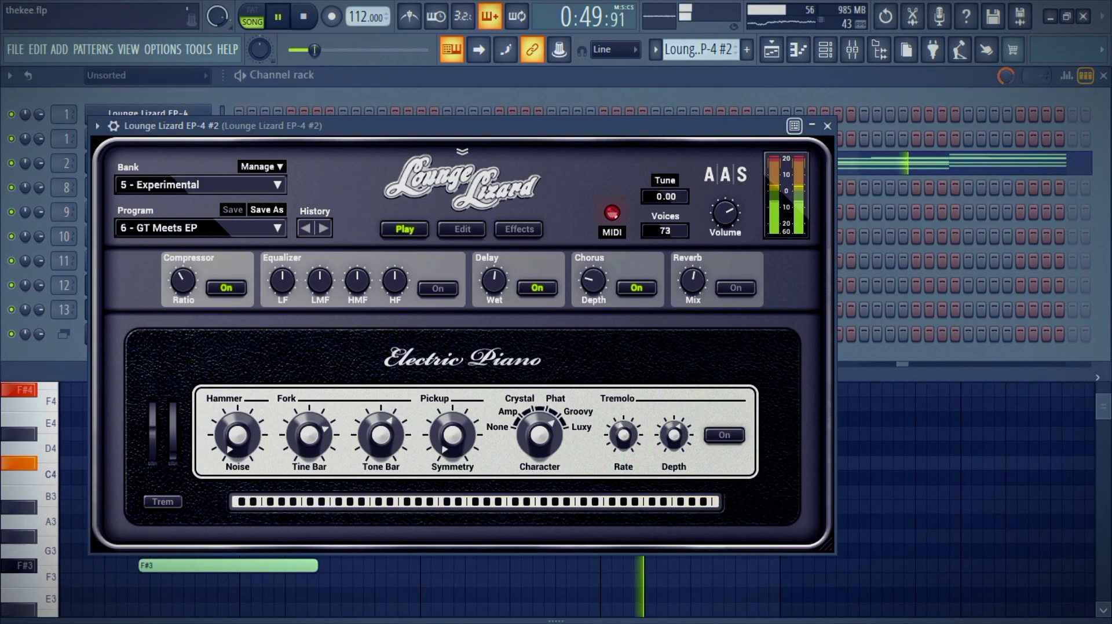
pyautogui.click(827, 126)
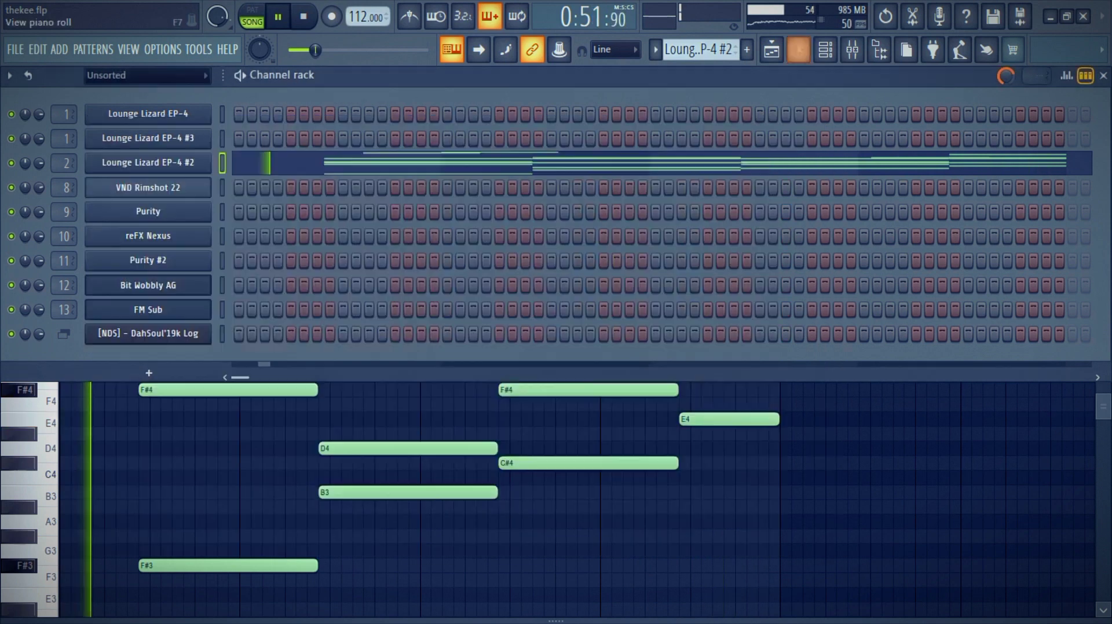
pyautogui.click(772, 50)
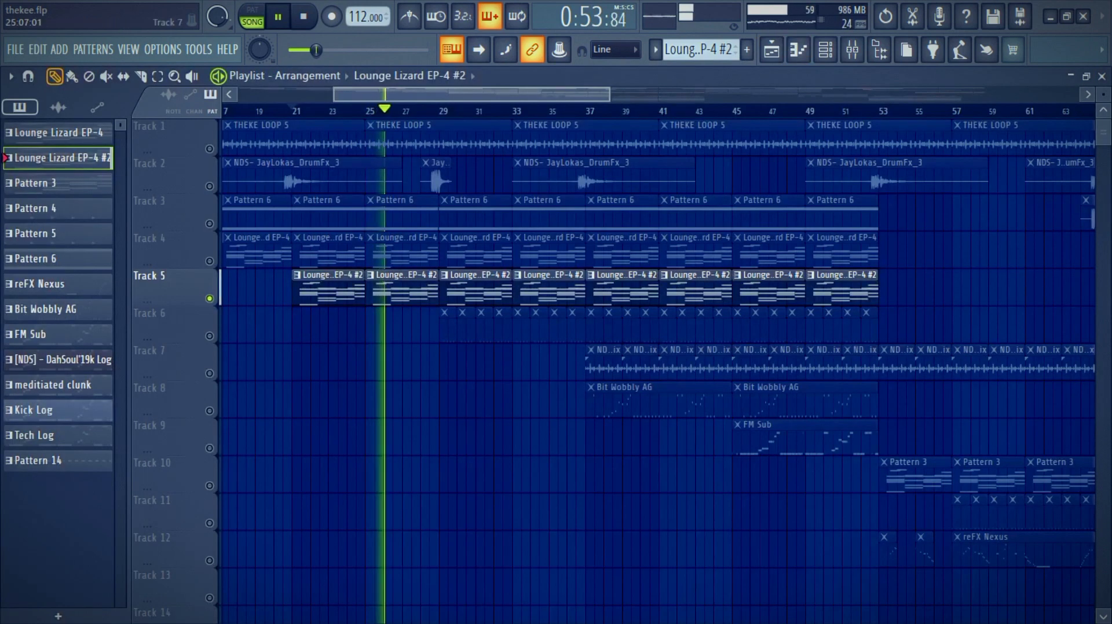
# Solo Track 6 and play its clips alone from bar 29
pyautogui.rightClick(209, 336)
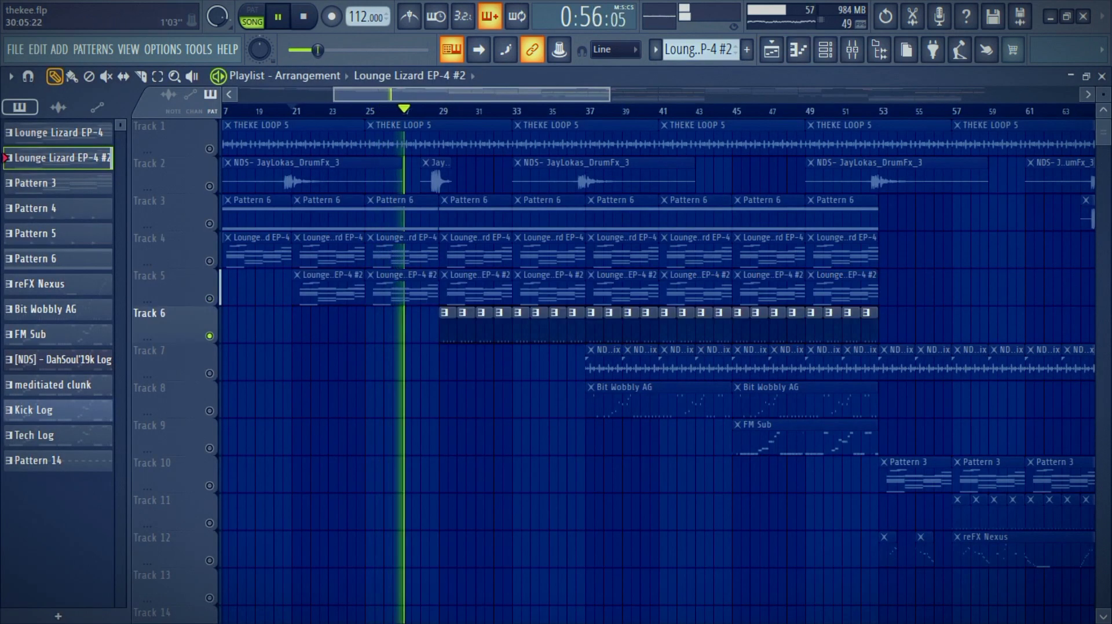
pyautogui.press('space')
pyautogui.click(439, 110)
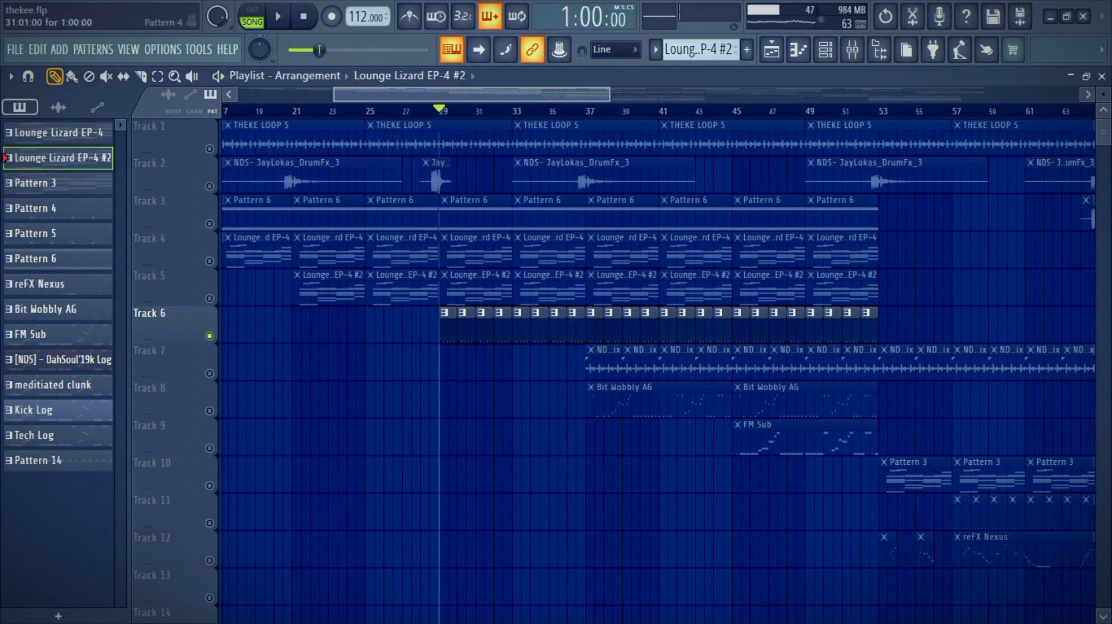
pyautogui.press('space')
# Select Pattern 4 and examine its VND Rimshot 22 steps in the channel rack, then stop playback and return to the playlist
pyautogui.press('F6')
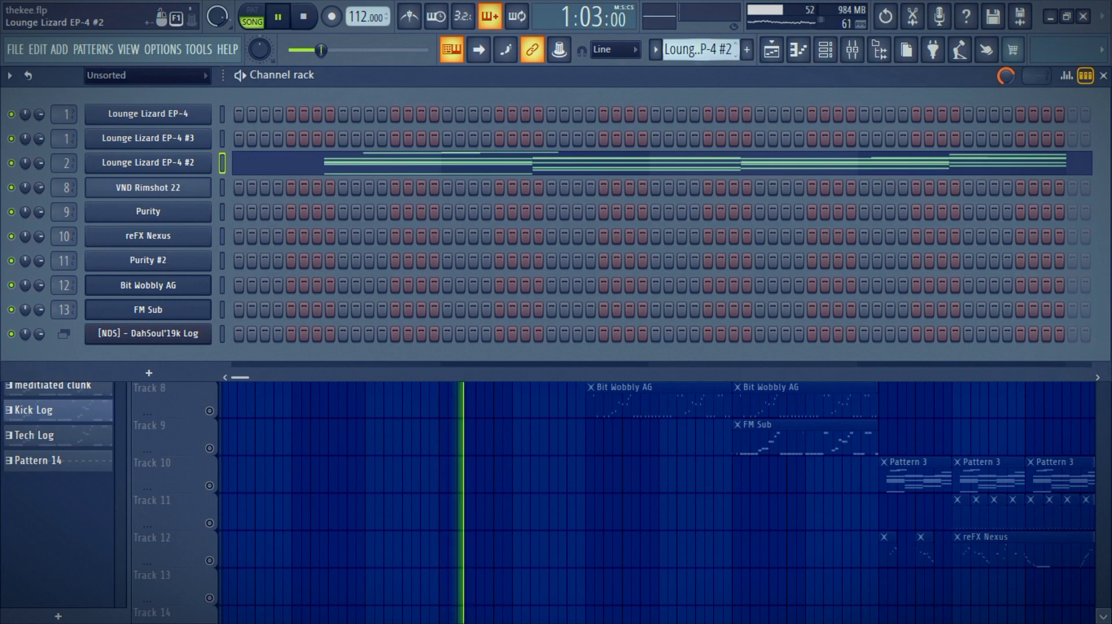
pyautogui.scroll(2, 701, 50)
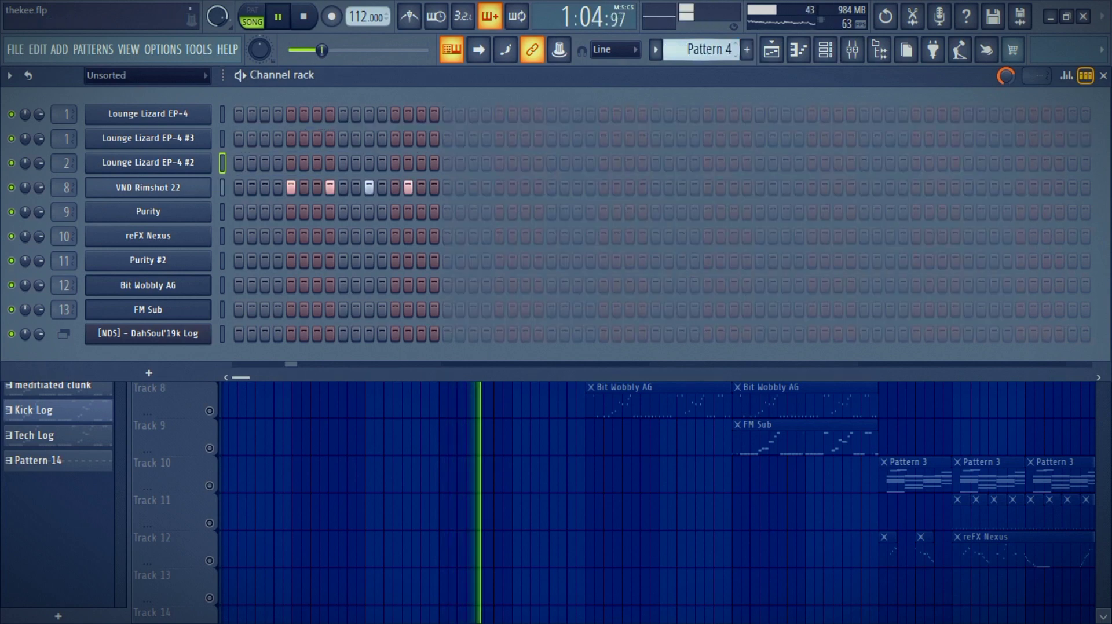
pyautogui.press('space')
pyautogui.press('F6')
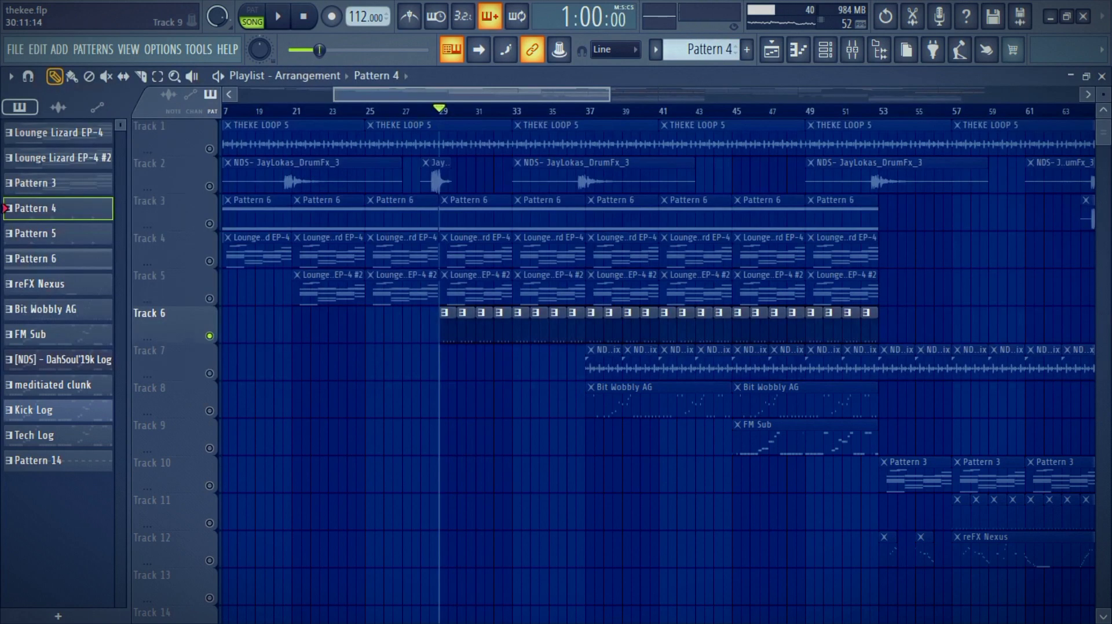
# Solo Track 7 and play its audio loop clips alone from bar 37, ending with playback stopped
pyautogui.rightClick(210, 373)
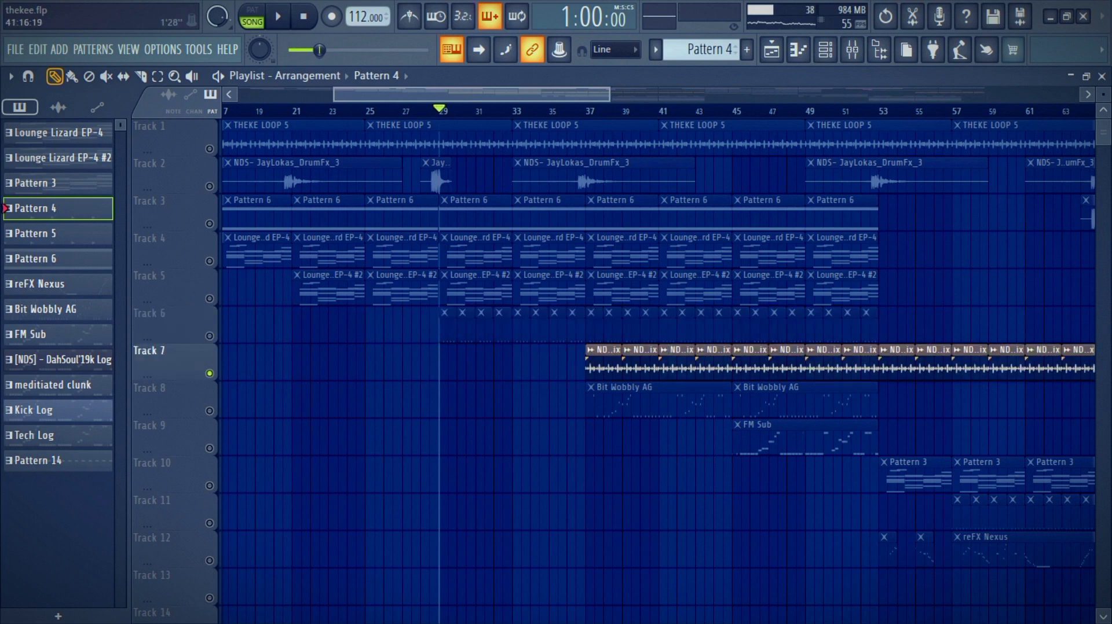
pyautogui.click(581, 110)
pyautogui.press('space')
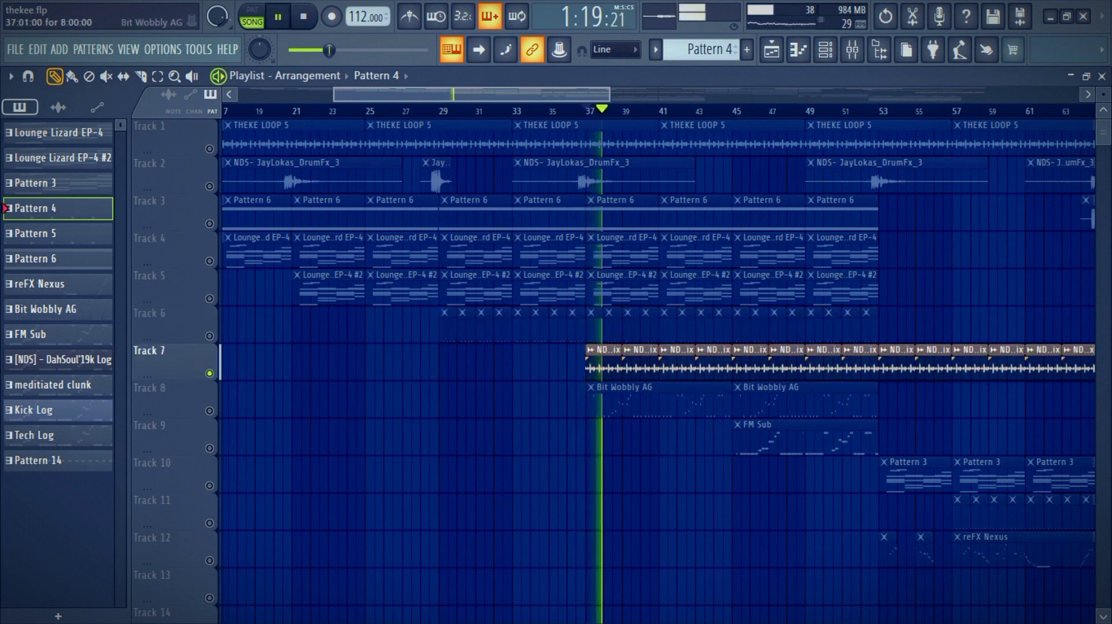
pyautogui.press('space')
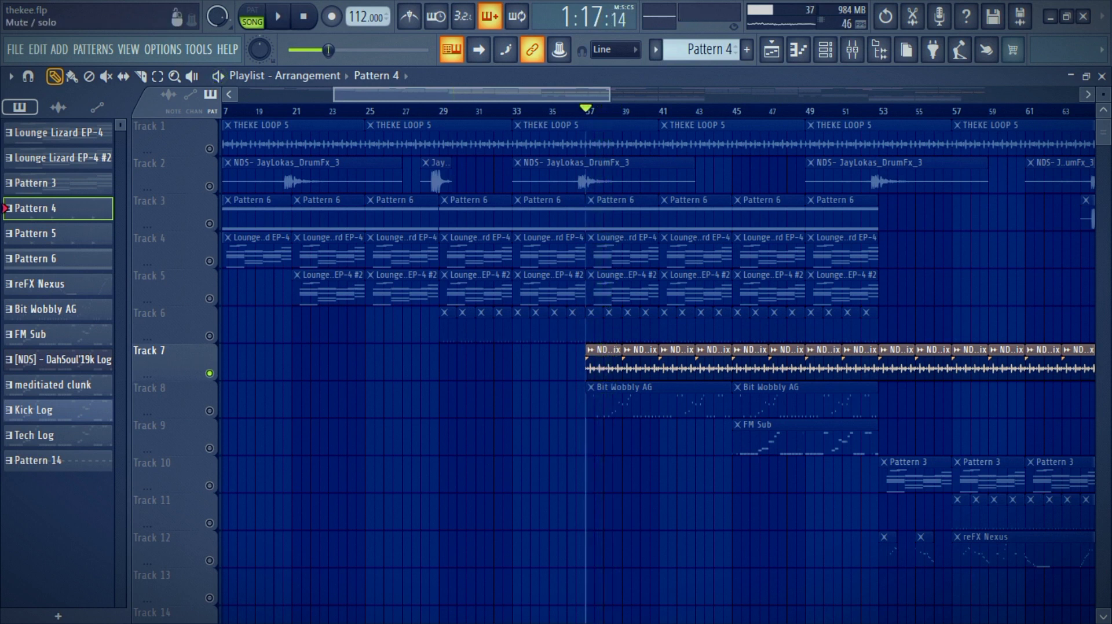
# Solo and play Track 8, examine the Bit Wobbly AG bass notes in the piano roll, then return to the playlist
pyautogui.rightClick(209, 411)
pyautogui.press('space')
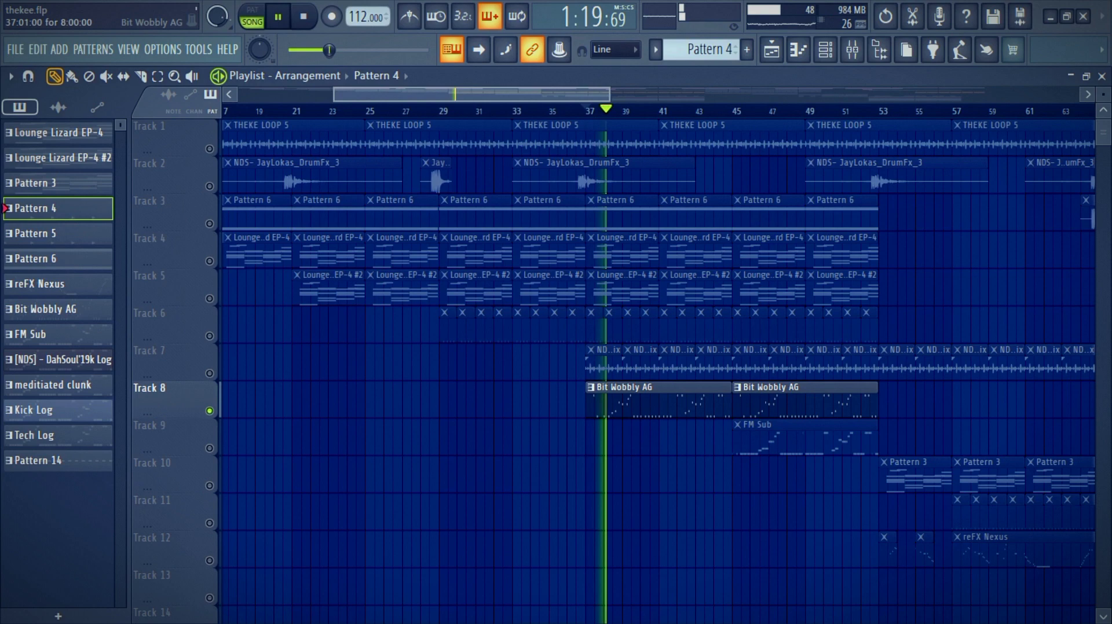
pyautogui.doubleClick(633, 404)
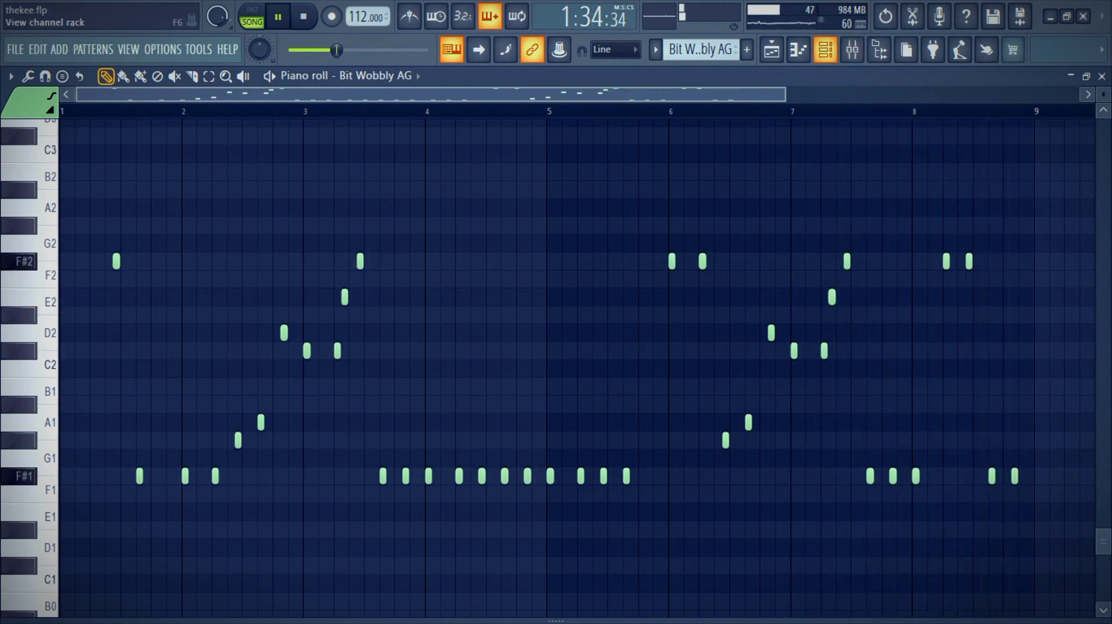
pyautogui.click(771, 50)
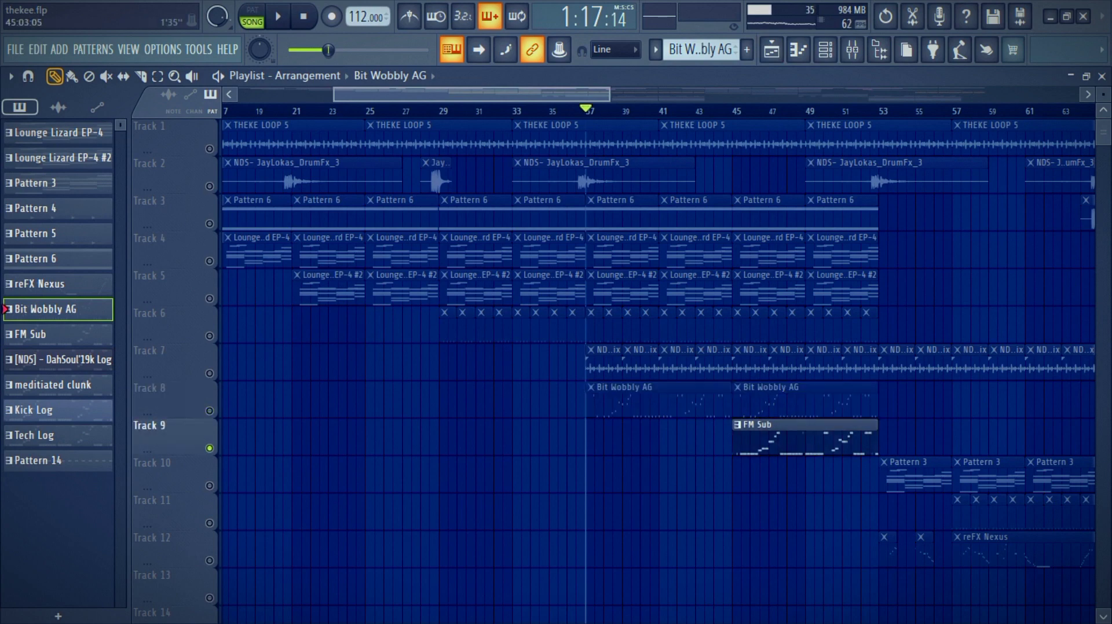
# Examine the FM Sub pattern from Track 9 in the piano roll, then return to the playlist
pyautogui.click(753, 425)
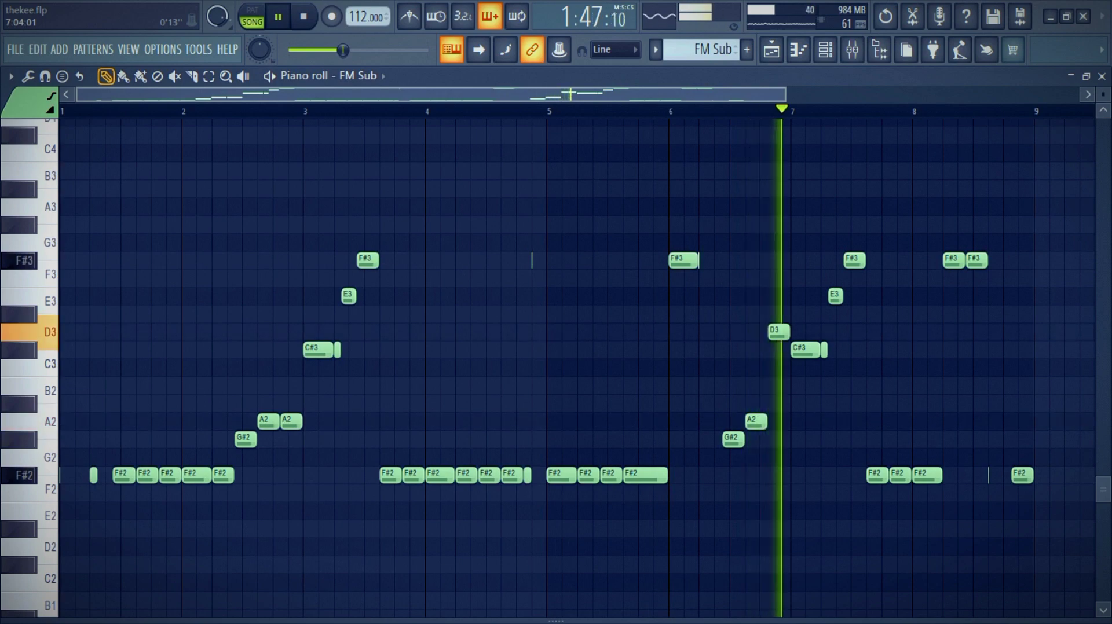
pyautogui.press('F5')
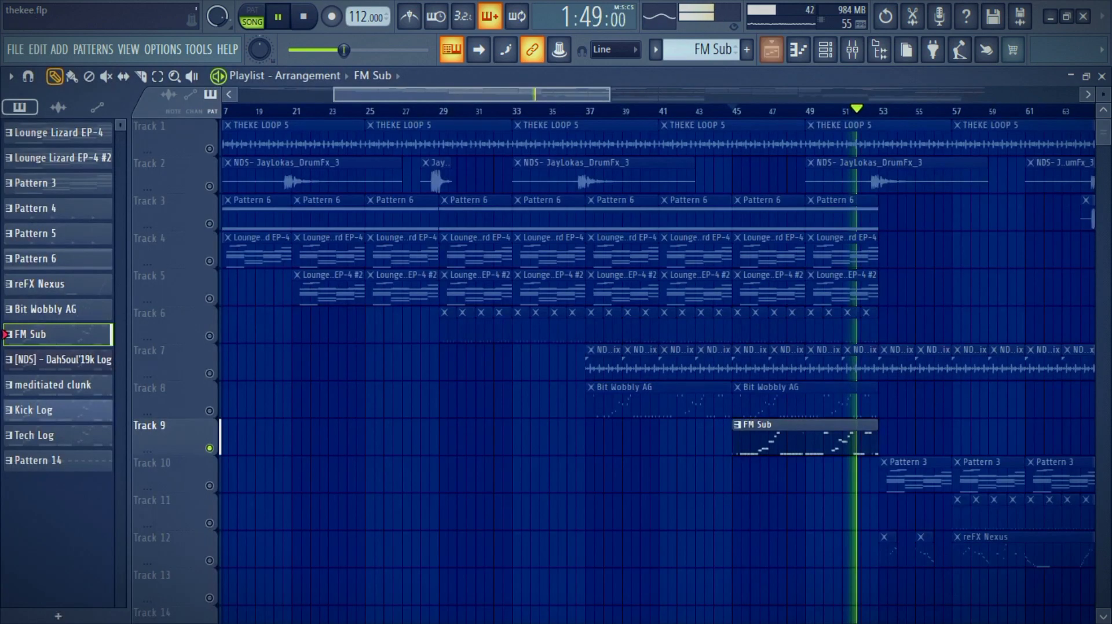
# Solo Track 10, play it from bar 53, and examine Pattern 3's Lounge Lizard EP-4 #3 notes in the piano roll
pyautogui.press('space')
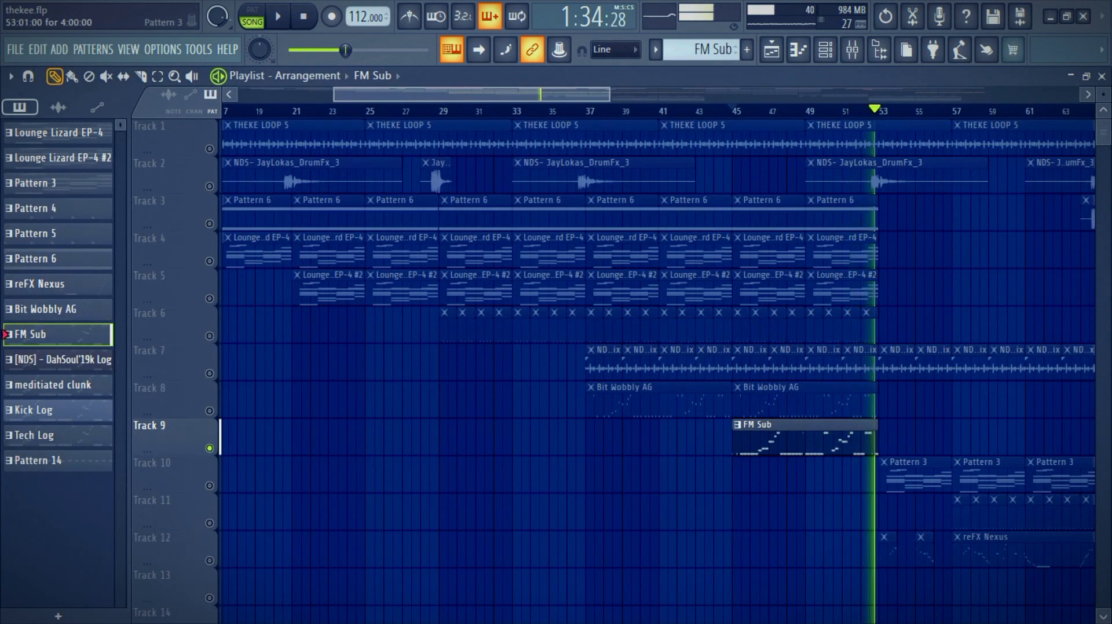
pyautogui.click(916, 476)
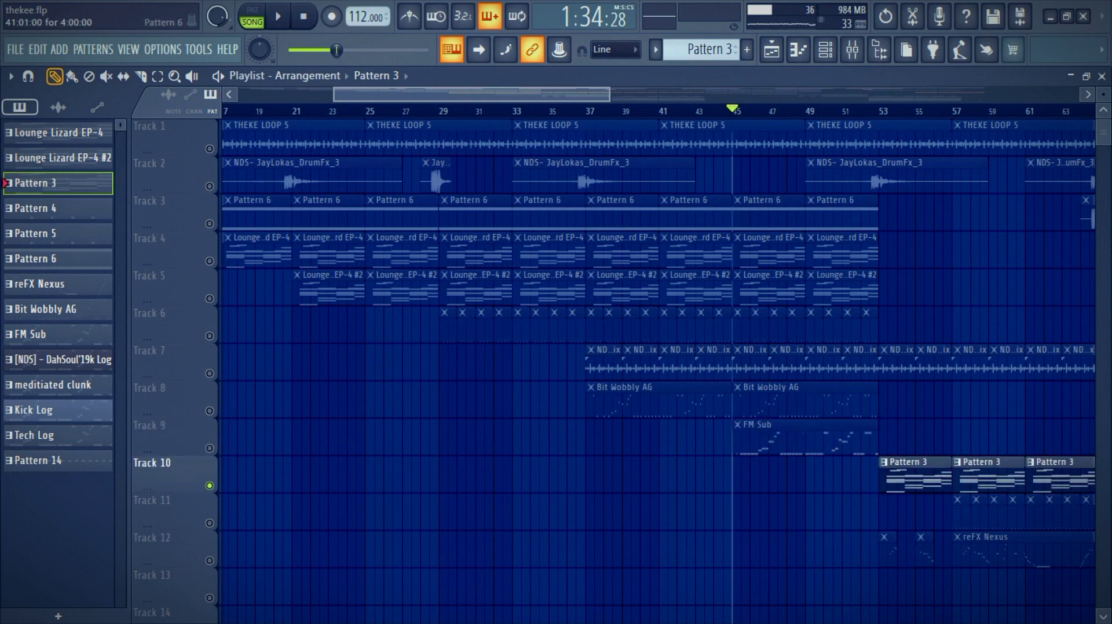
pyautogui.press('space')
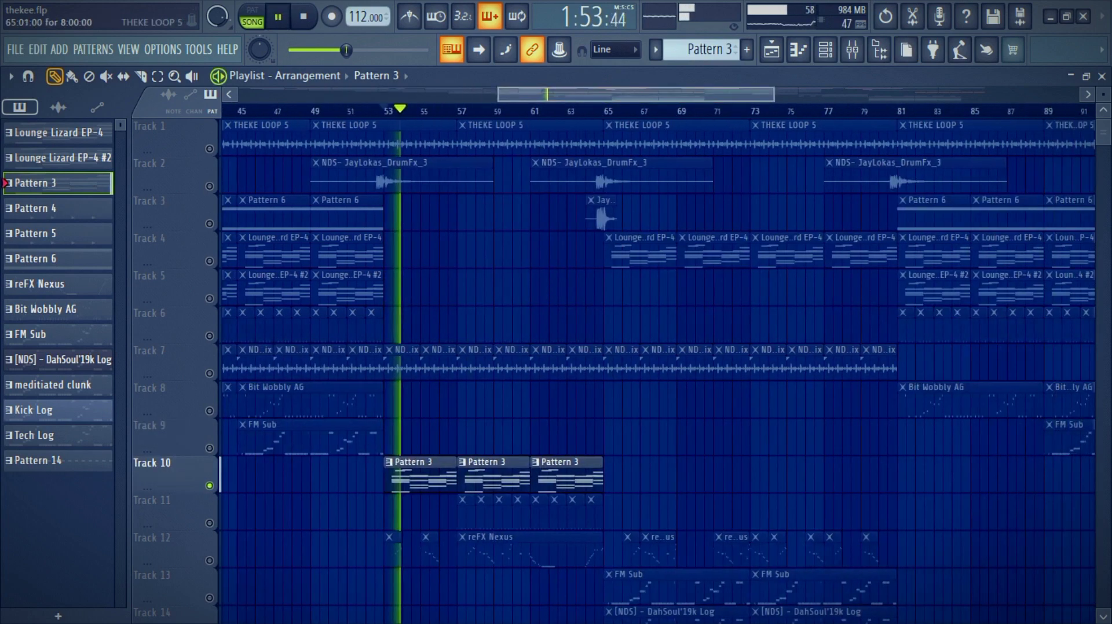
pyautogui.click(798, 49)
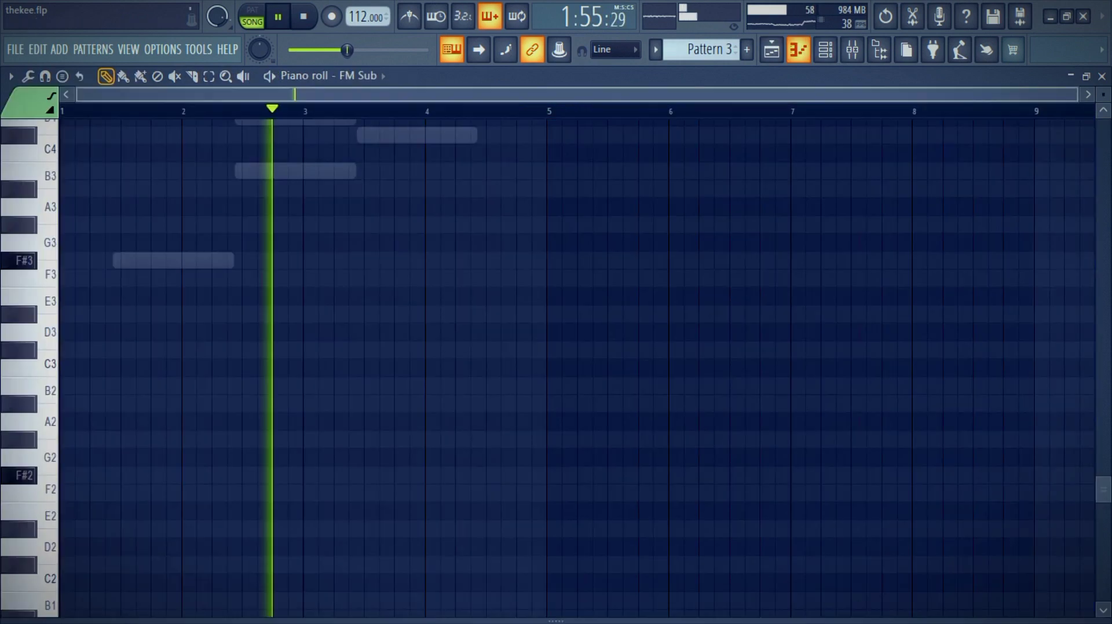
pyautogui.keyDown('ctrl'); pyautogui.rightClick(546, 153); pyautogui.keyUp('ctrl')
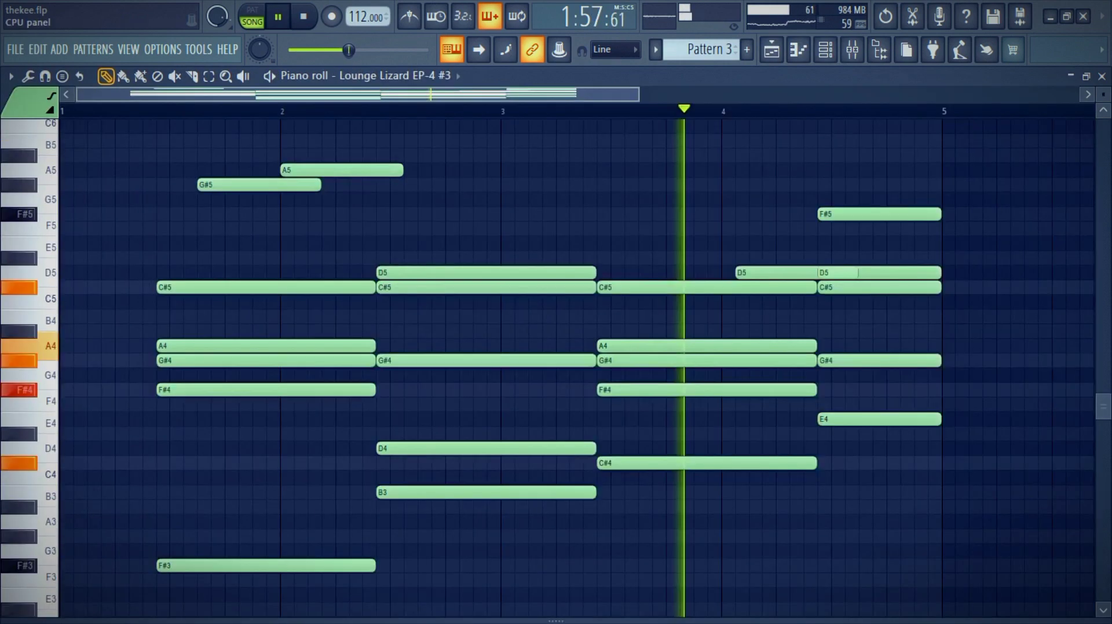
# Inspect the Lounge Lizard EP-4 #3 instrument settings from the channel rack, then return to the playlist
pyautogui.click(825, 50)
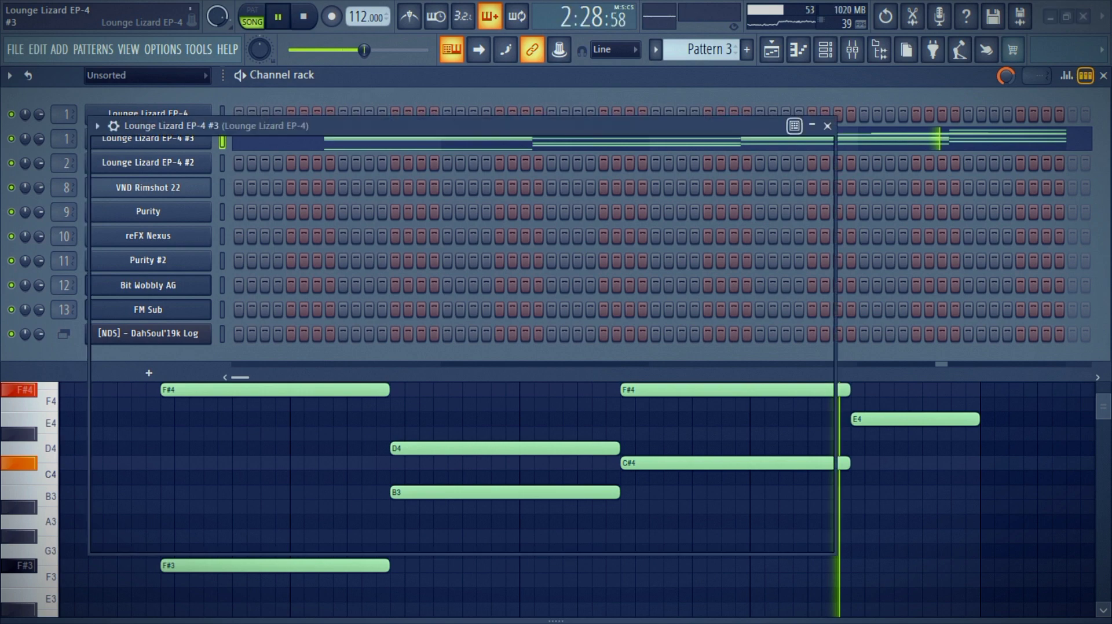
pyautogui.click(147, 137)
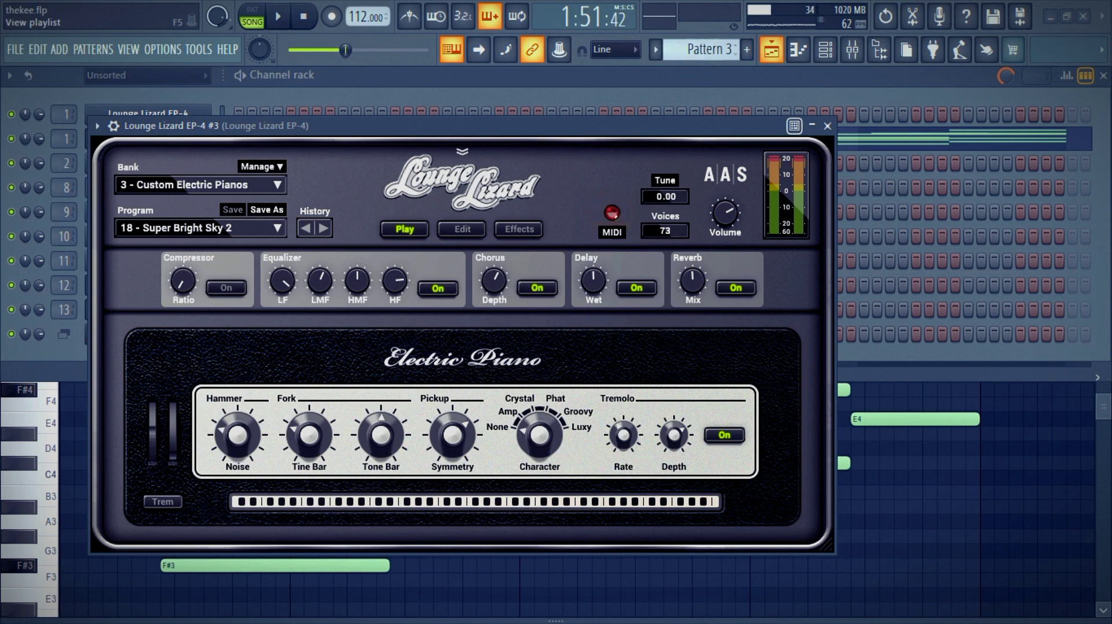
pyautogui.press('F5')
# Solo Track 12, play it from bar 53, and unmute Track 11 so both tracks play together
pyautogui.scroll(-1, 209, 523)
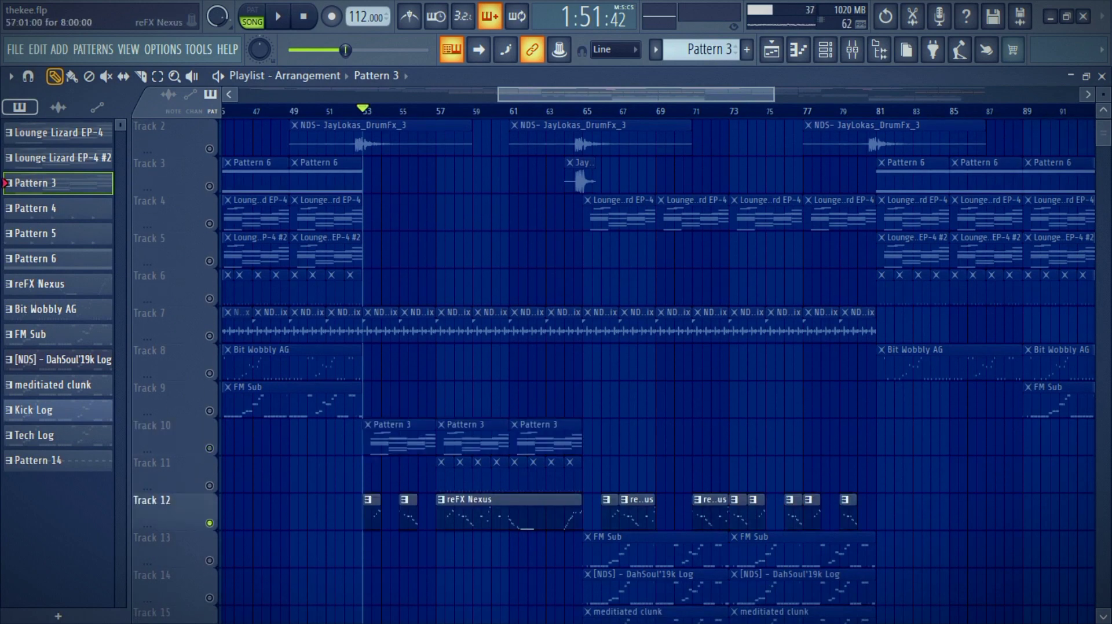
pyautogui.press('space')
pyautogui.scroll(-2, 210, 523)
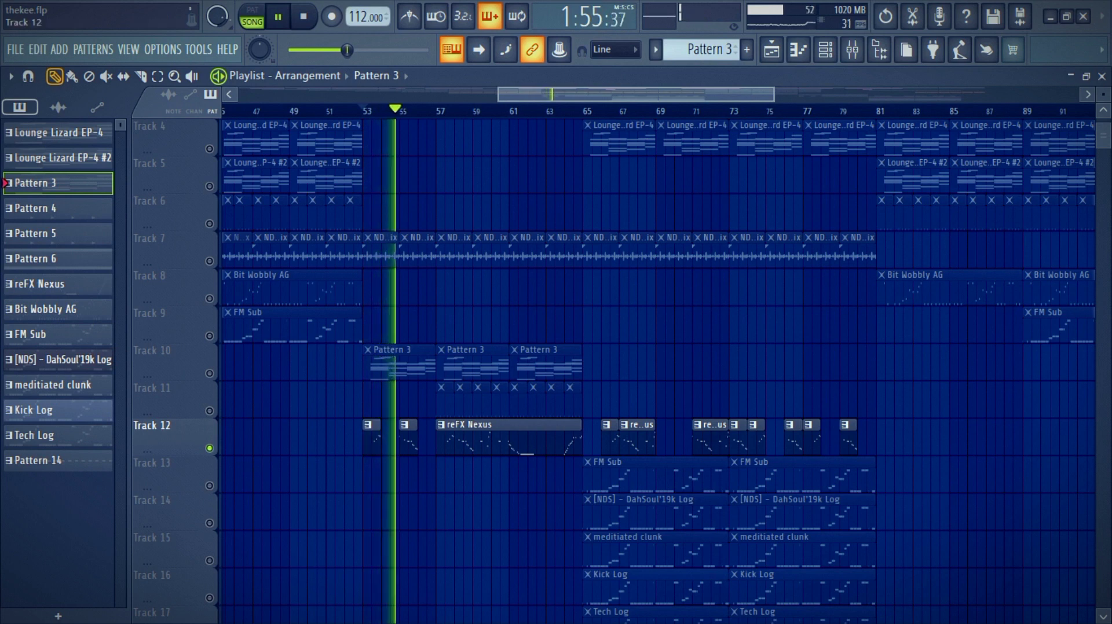
pyautogui.click(210, 410)
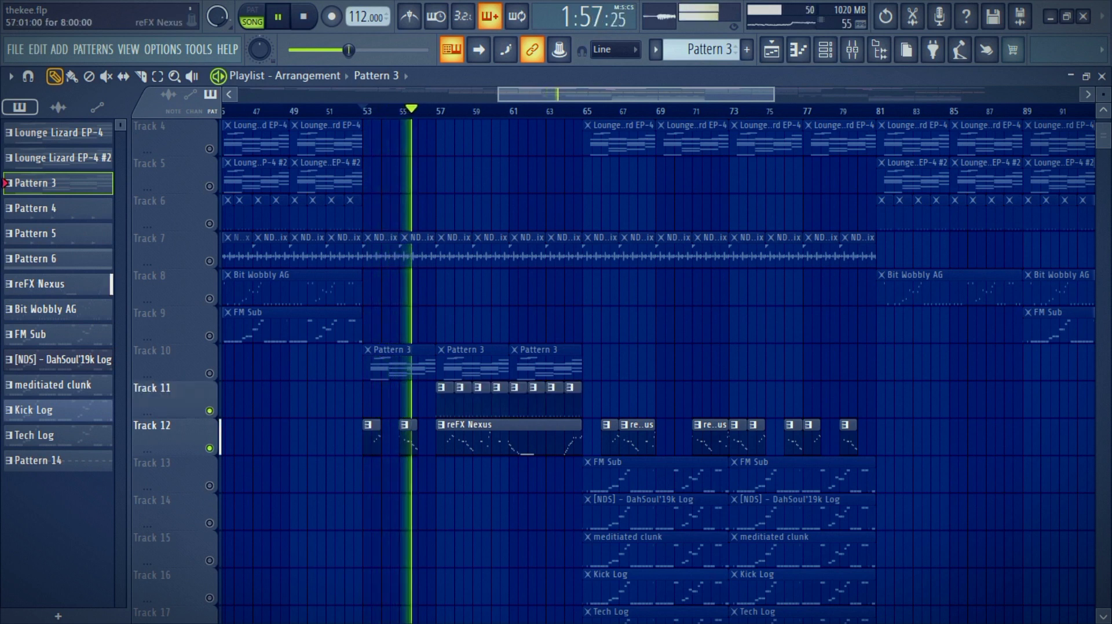
# Examine the reFX Nexus pattern's full note range and its Nexus instrument preset, then return to the playlist
pyautogui.doubleClick(491, 434)
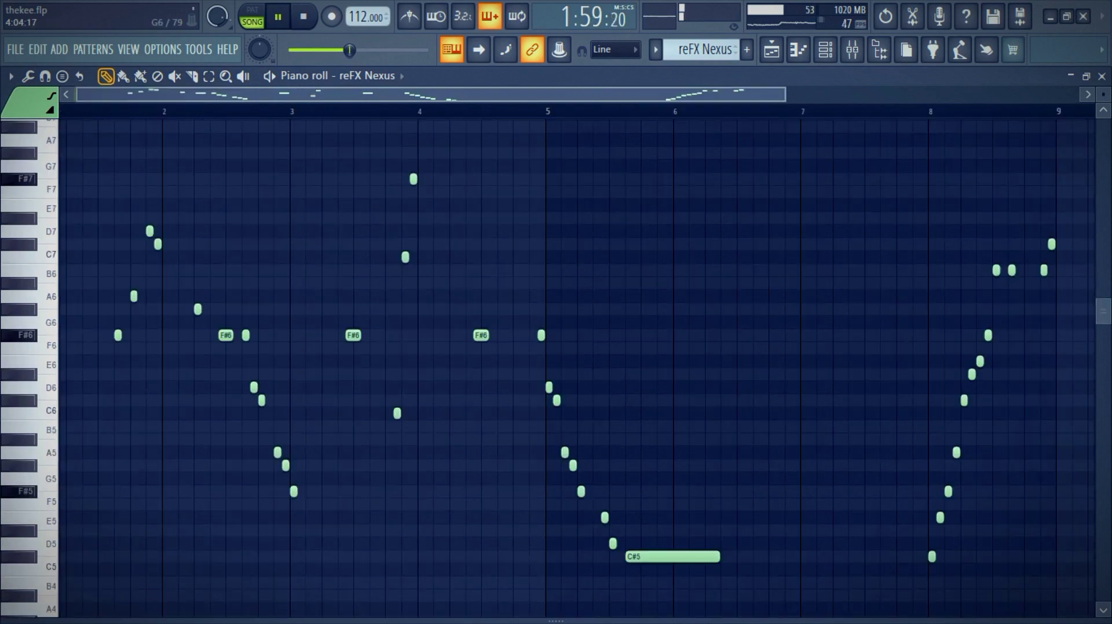
pyautogui.moveTo(784, 94); pyautogui.dragTo(884, 95)
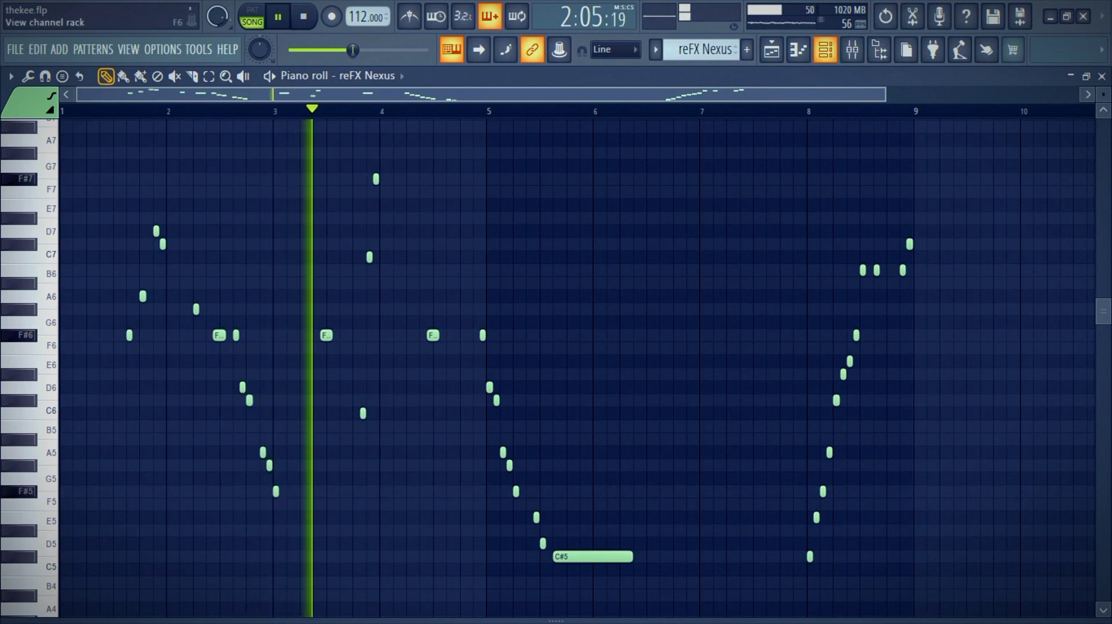
pyautogui.press('F6')
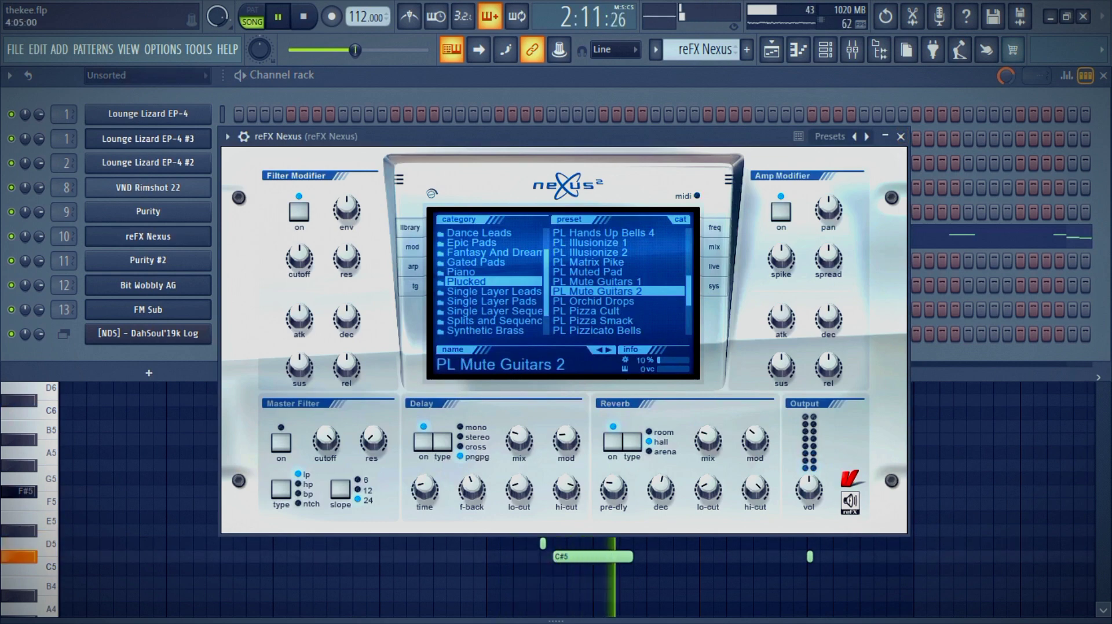
pyautogui.click(900, 137)
pyautogui.press('F5')
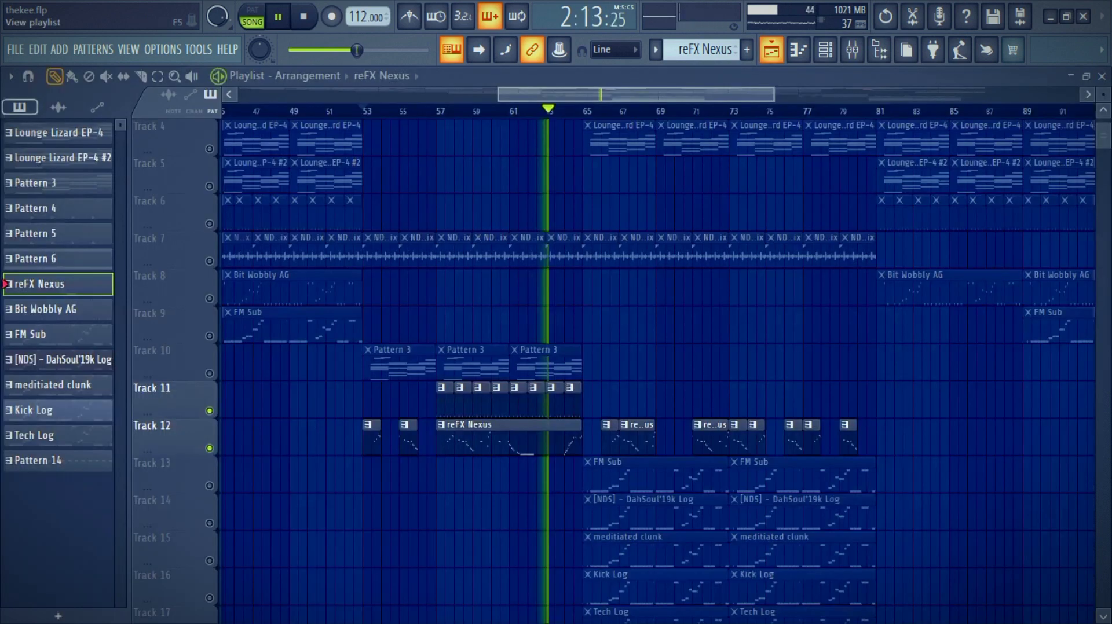
# Solo Track 13 during playback and unmute Tracks 14 to 18 to hear the layered log drum clips together
pyautogui.scroll(-1, 698, 325)
pyautogui.scroll(-1, 658, 371)
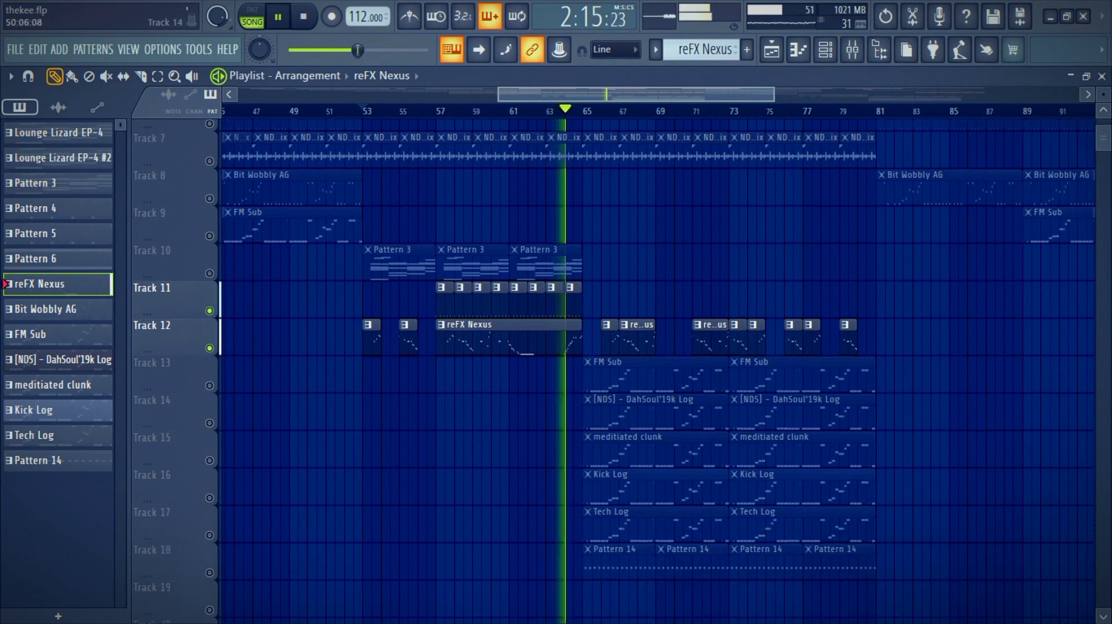
pyautogui.scroll(-1, 657, 370)
pyautogui.rightClick(209, 373)
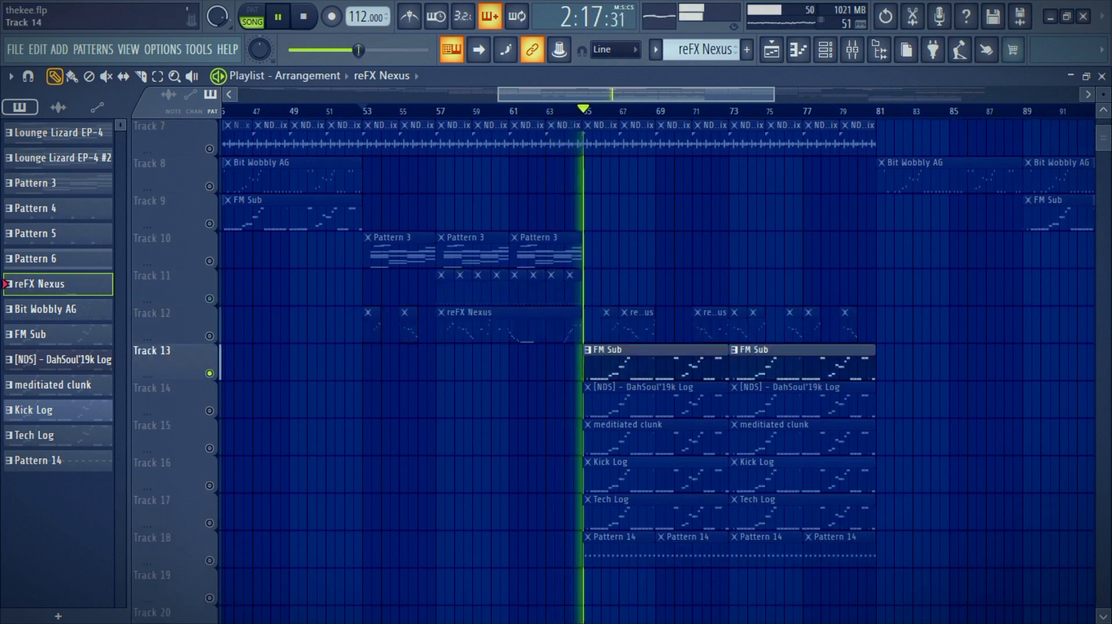
pyautogui.rightClick(209, 411)
pyautogui.click(210, 373)
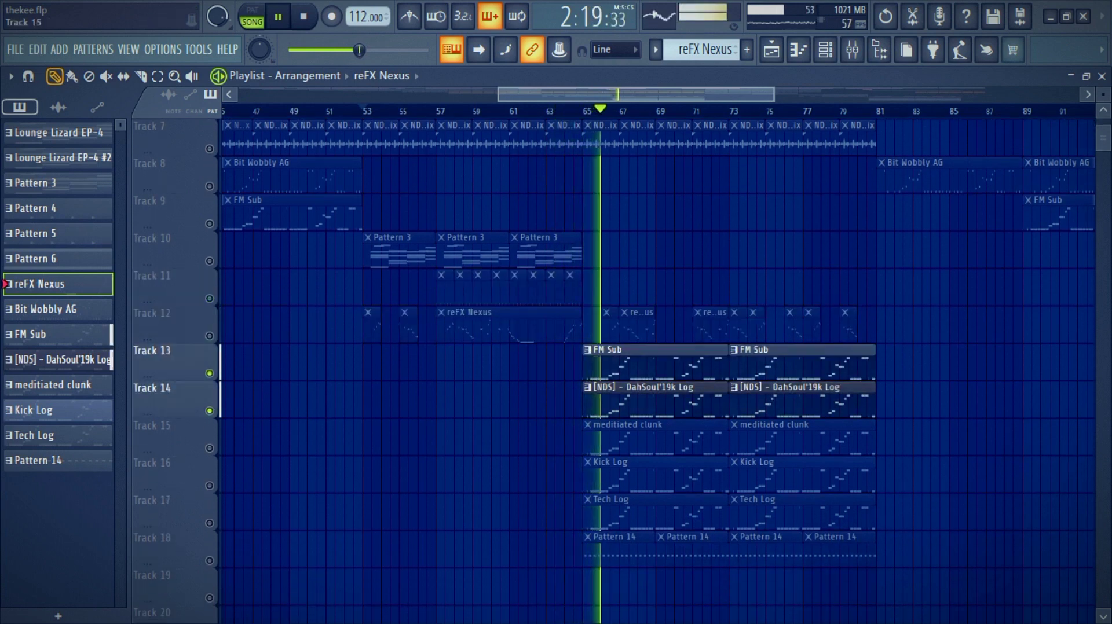
pyautogui.click(210, 449)
pyautogui.click(209, 486)
pyautogui.click(209, 523)
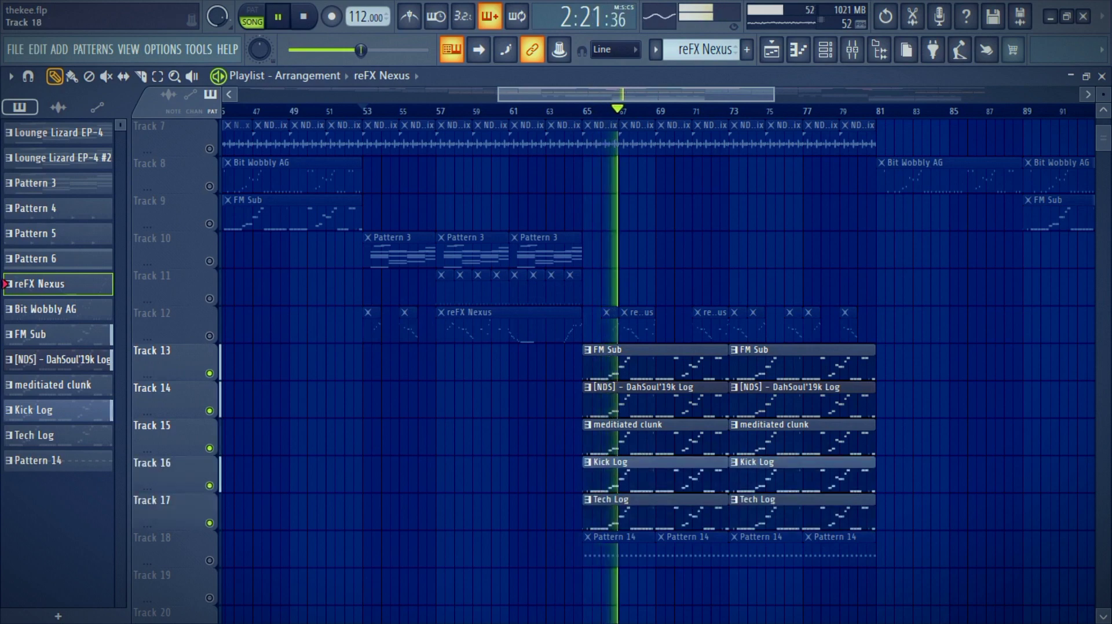
pyautogui.click(209, 561)
# Examine the Tech Log notes from Track 17, then Pattern 14's Purity #2 notes from Track 18, in the piano roll
pyautogui.doubleClick(642, 513)
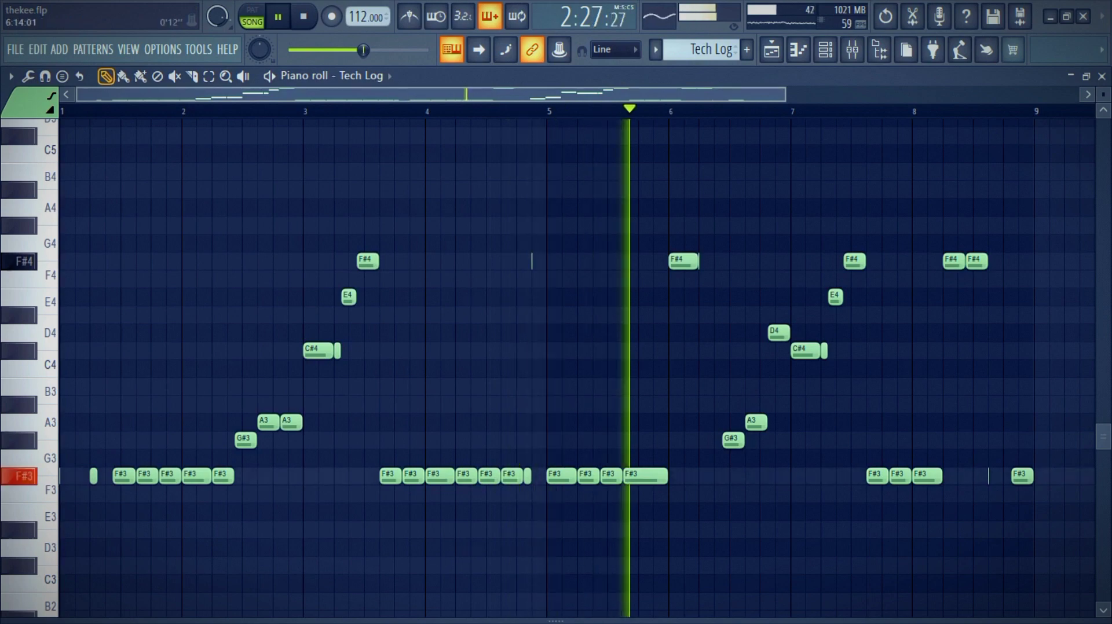
pyautogui.click(772, 50)
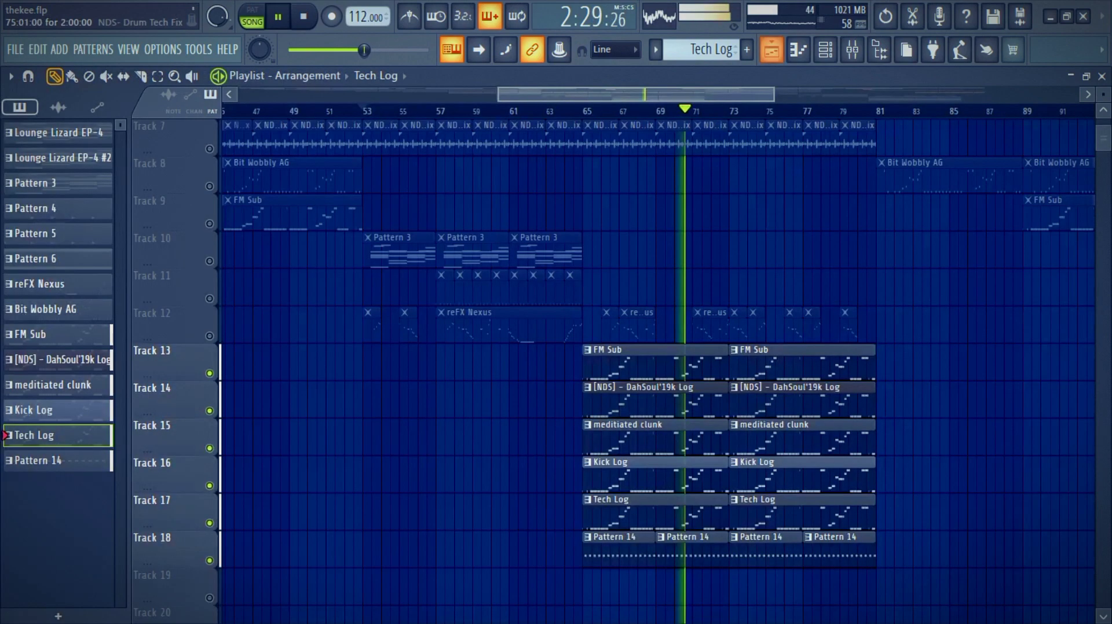
pyautogui.click(689, 549)
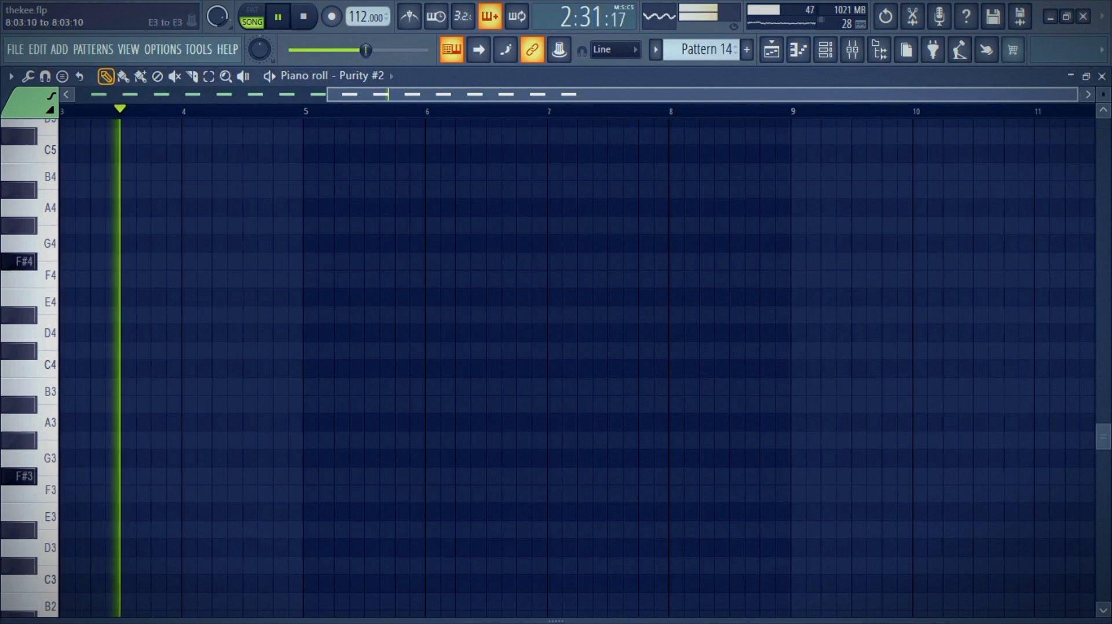
pyautogui.keyDown('ctrl'); pyautogui.rightClick(699, 566); pyautogui.keyUp('ctrl')
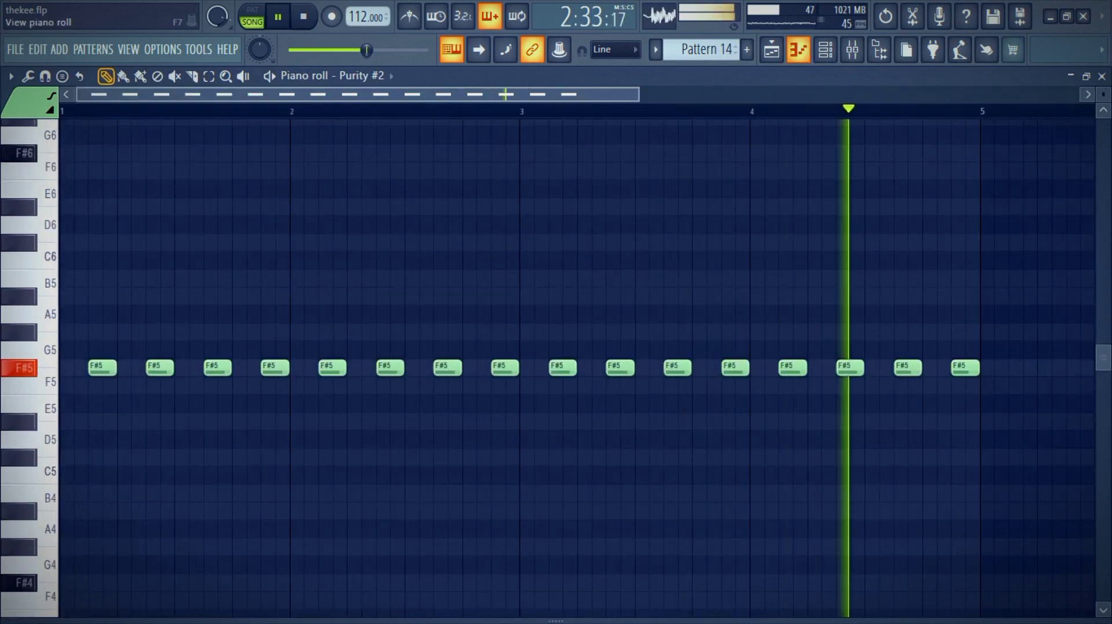
# Inspect the Purity #2 instrument's preset from the channel rack, then close its window
pyautogui.click(826, 50)
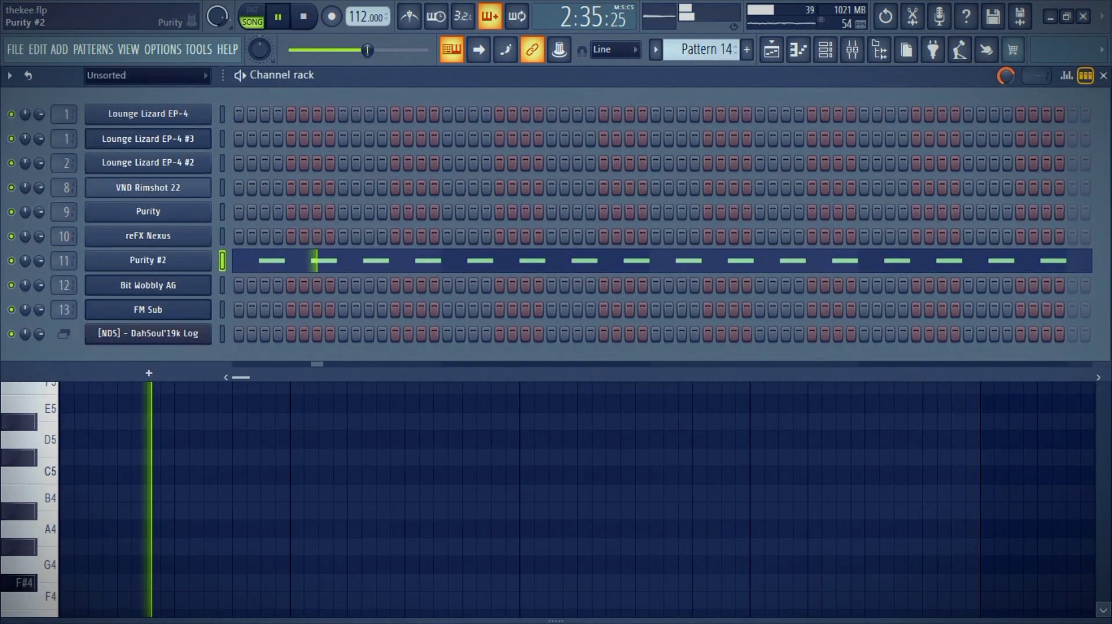
pyautogui.click(148, 261)
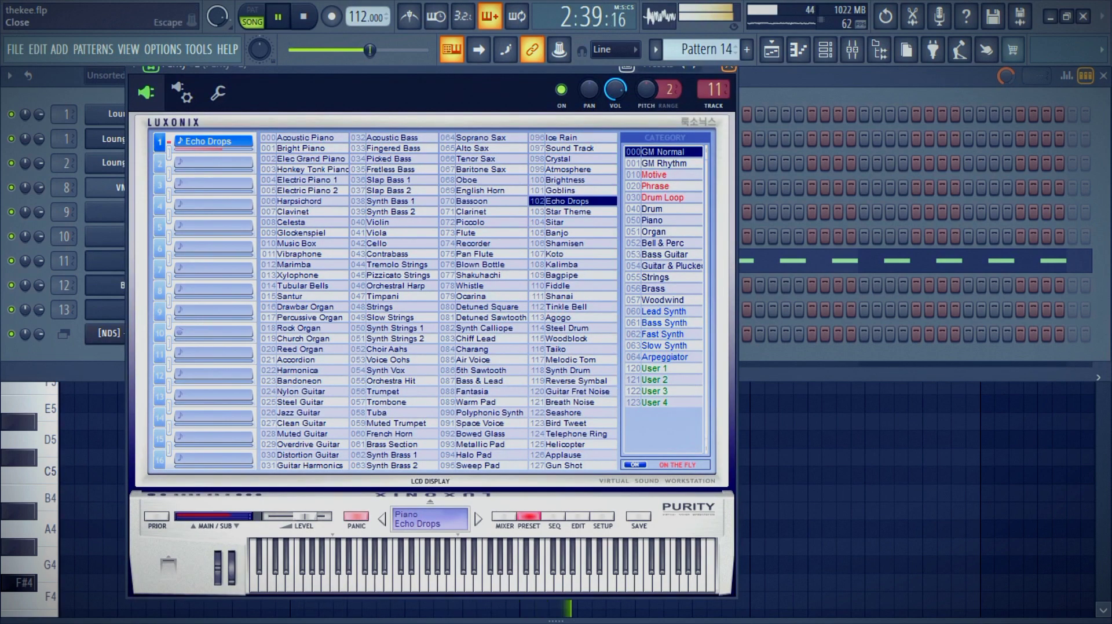
pyautogui.click(728, 66)
# Go back through the patterns from Tech Log to [NDS] - DahSoul'19k Log, examining their notes in the channel rack
pyautogui.scroll(1, 702, 50)
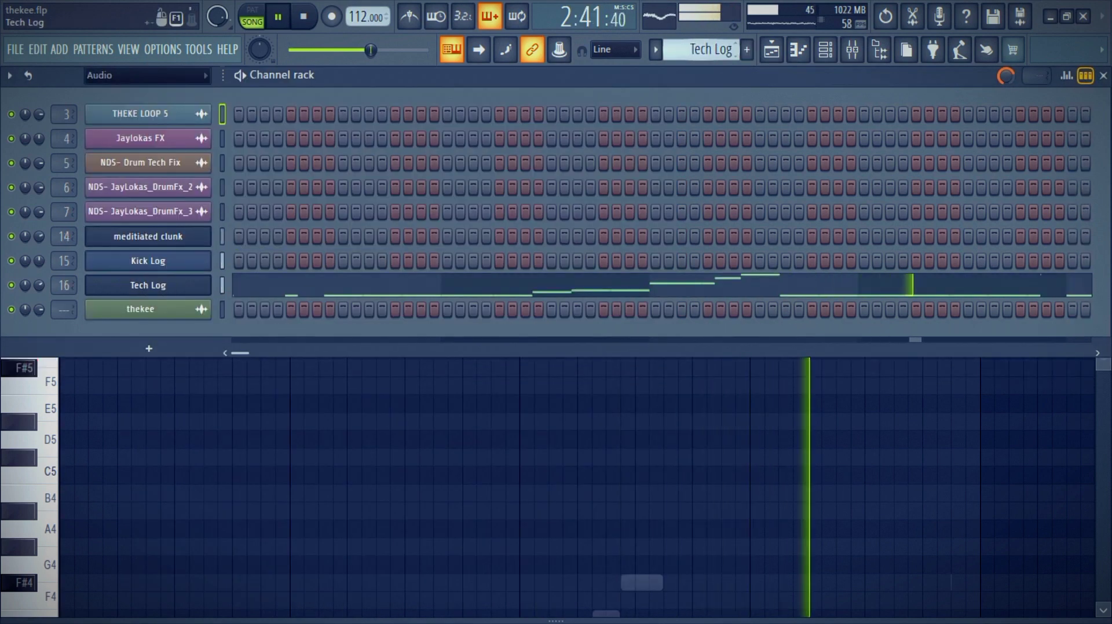
pyautogui.scroll(1, 702, 50)
pyautogui.scroll(1, 702, 50)
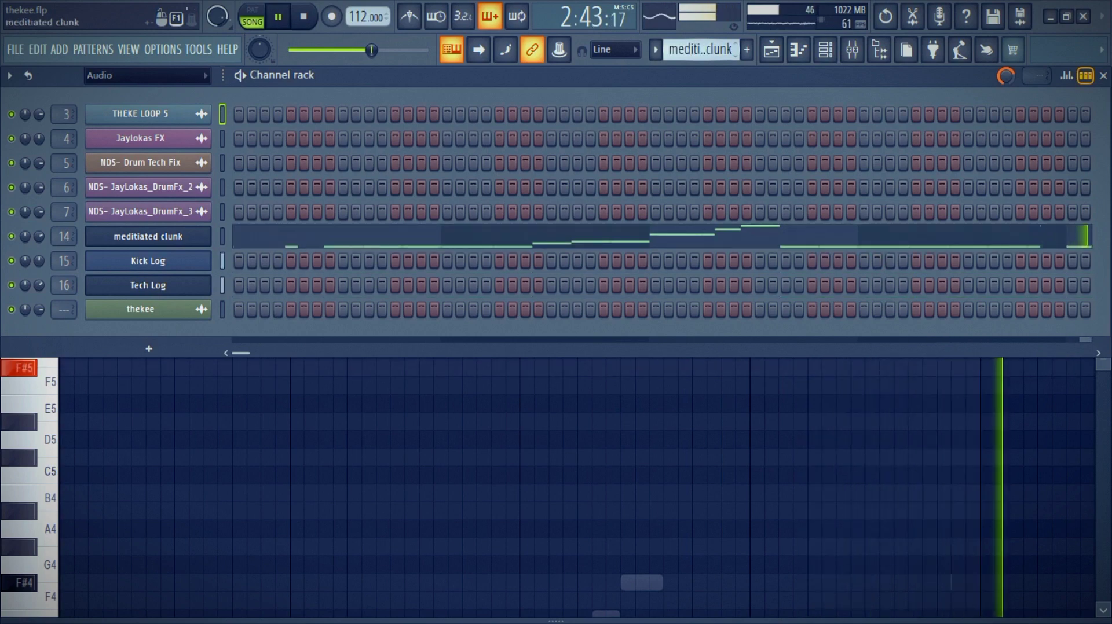
pyautogui.scroll(1, 702, 49)
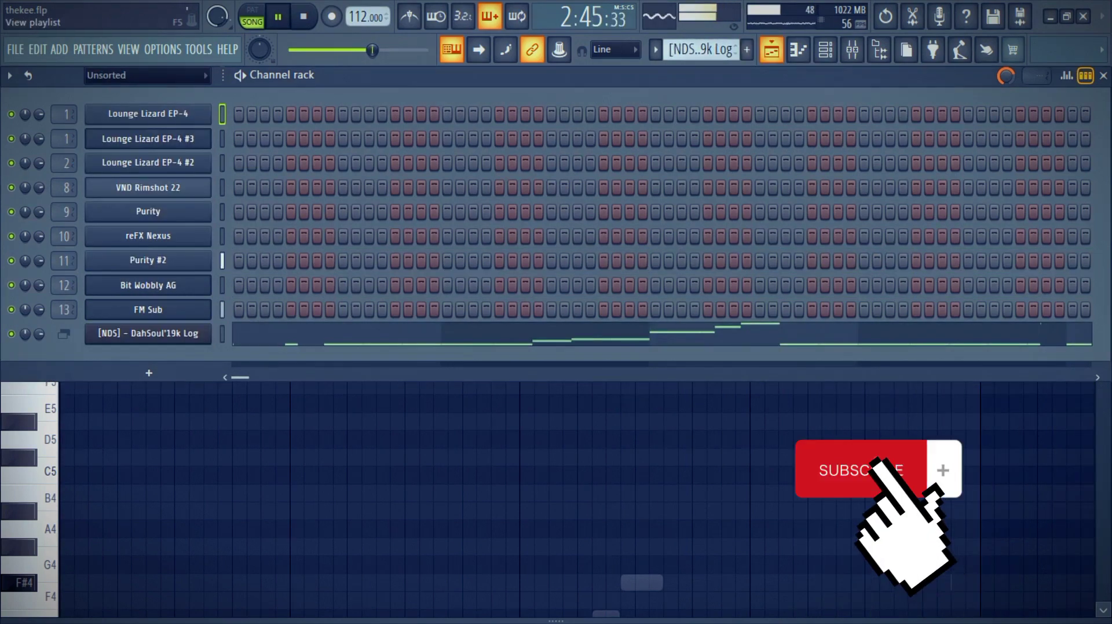
# Return to the playlist and clear the solo so Tracks 1 to 18 all play together
pyautogui.click(771, 50)
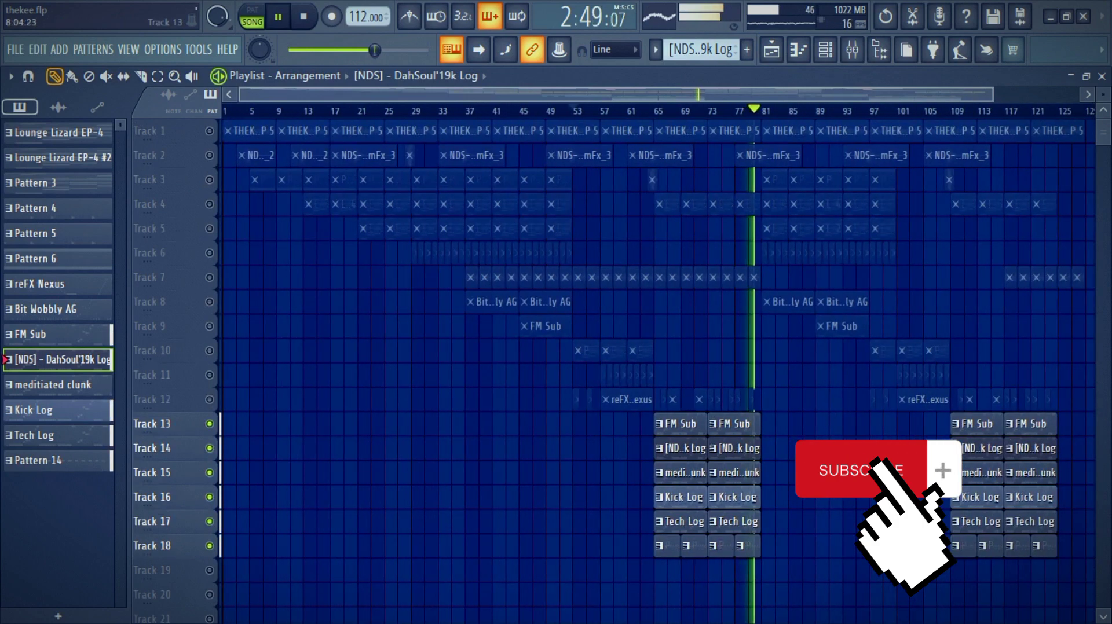
pyautogui.rightClick(209, 424)
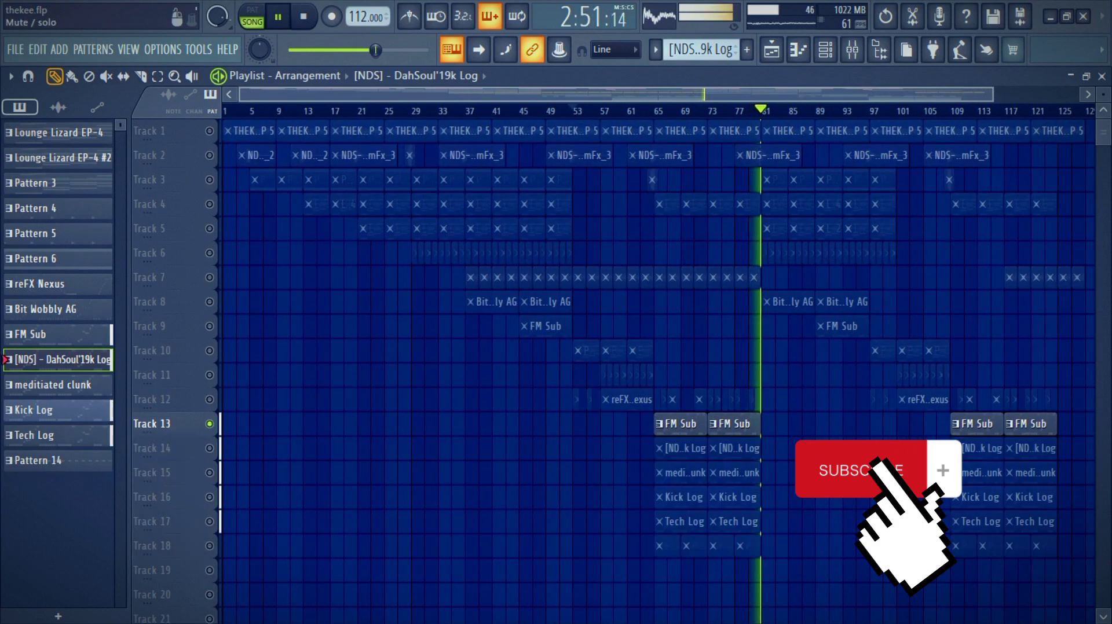
pyautogui.rightClick(210, 424)
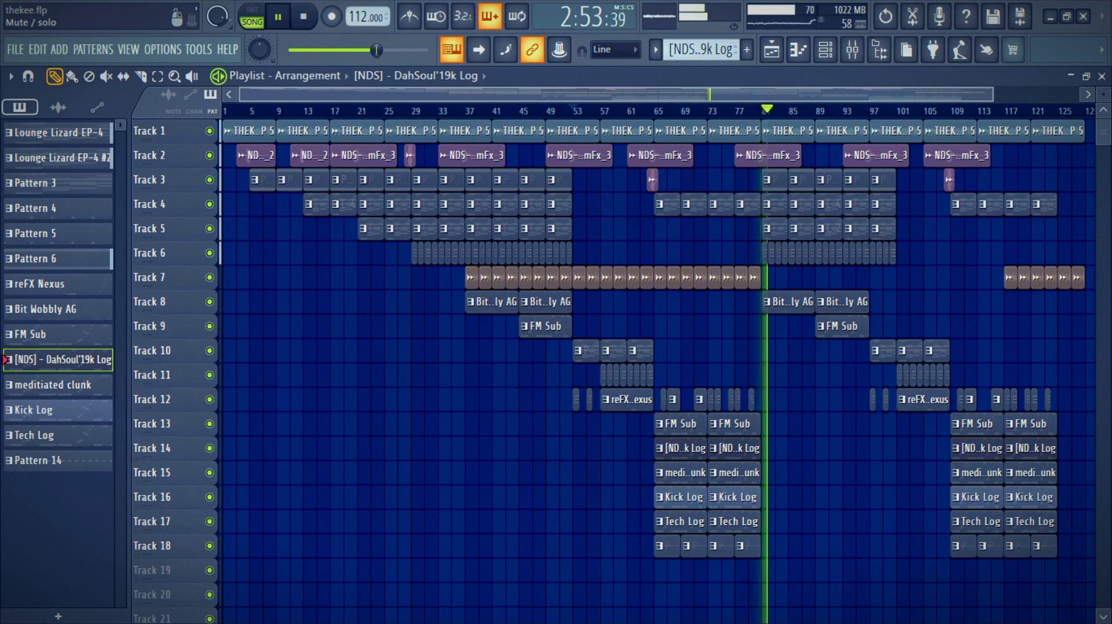